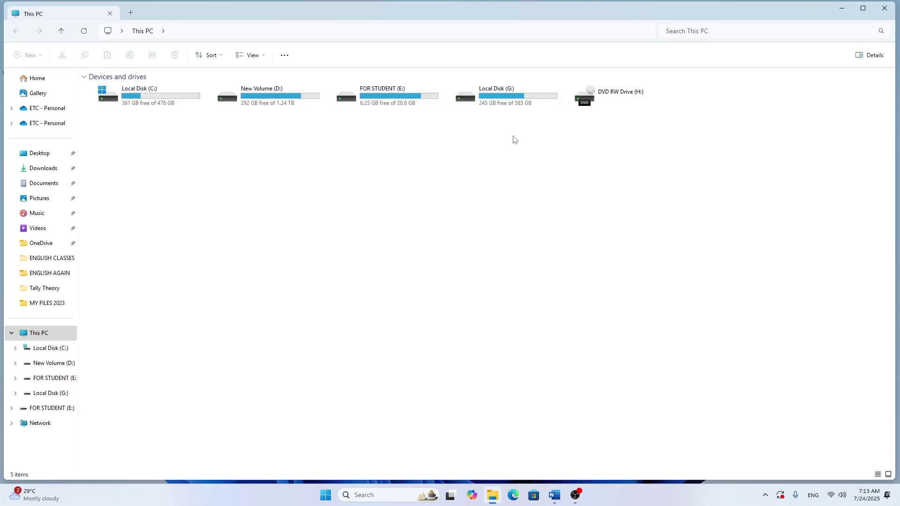
Step: Browse FOR STUDENT (E:) into STUDENT FORLDERS (2025-2026), go back, then close File Explorer
{"action": "double_click", "coordinate": [375, 96]}
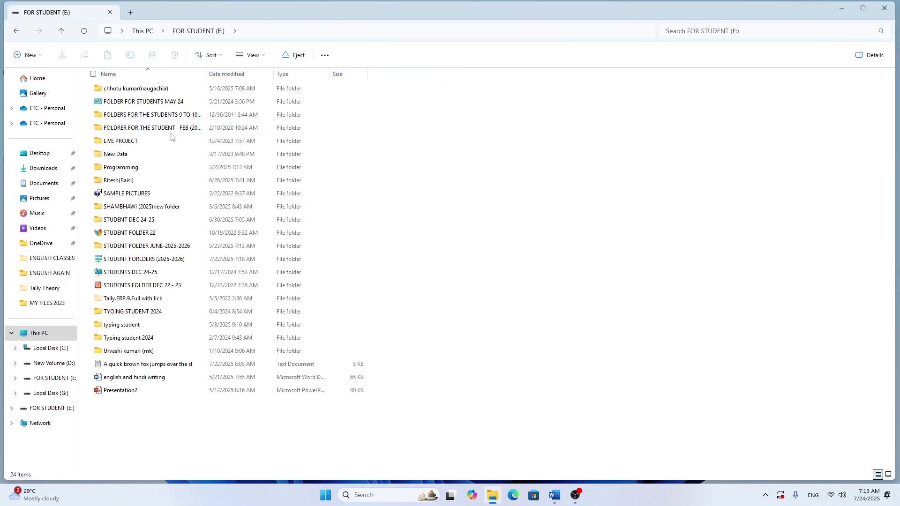
{"action": "type", "text": "sh"}
{"action": "key", "text": "Down"}
{"action": "key", "text": "Down"}
{"action": "key", "text": "Down"}
{"action": "key", "text": "Down"}
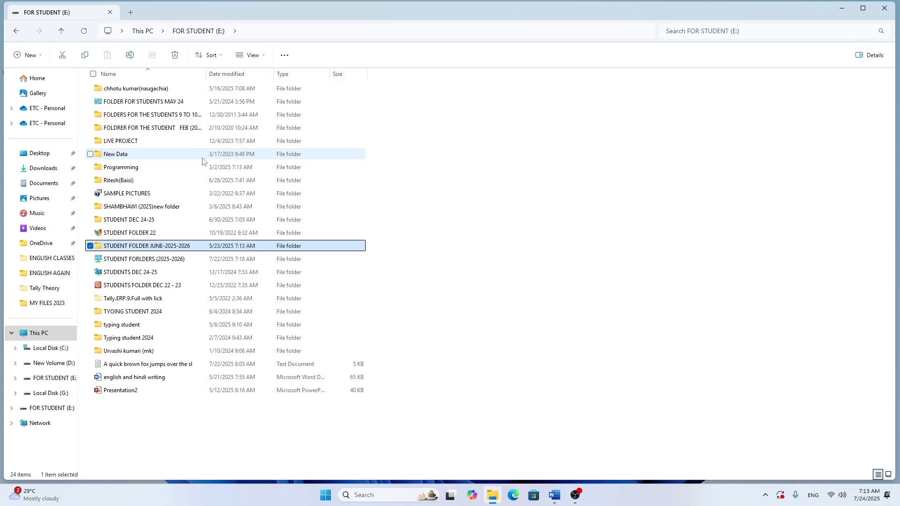
{"action": "double_click", "coordinate": [174, 261]}
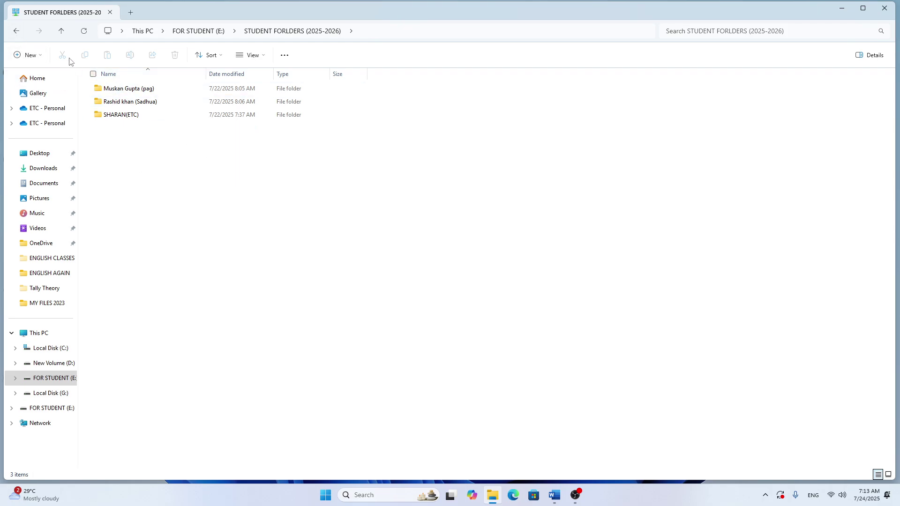
{"action": "left_click", "coordinate": [16, 32]}
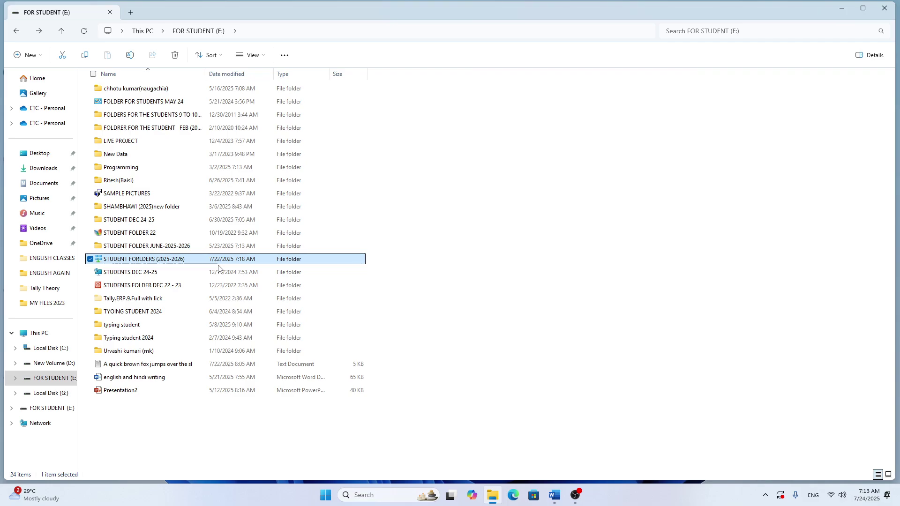
{"action": "left_click", "coordinate": [890, 13]}
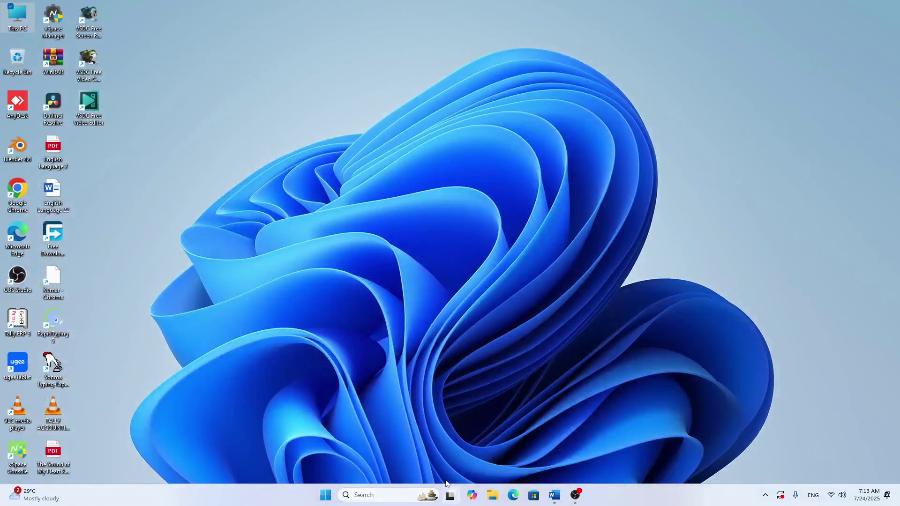
Step: Show the Computer Practical 24-25 notes at page 11 on folders and creating folders
{"action": "left_click", "coordinate": [554, 495]}
{"action": "scroll", "coordinate": [457, 233], "scroll_direction": "down", "scroll_amount": 1}
{"action": "scroll", "coordinate": [457, 233], "scroll_direction": "down", "scroll_amount": 6}
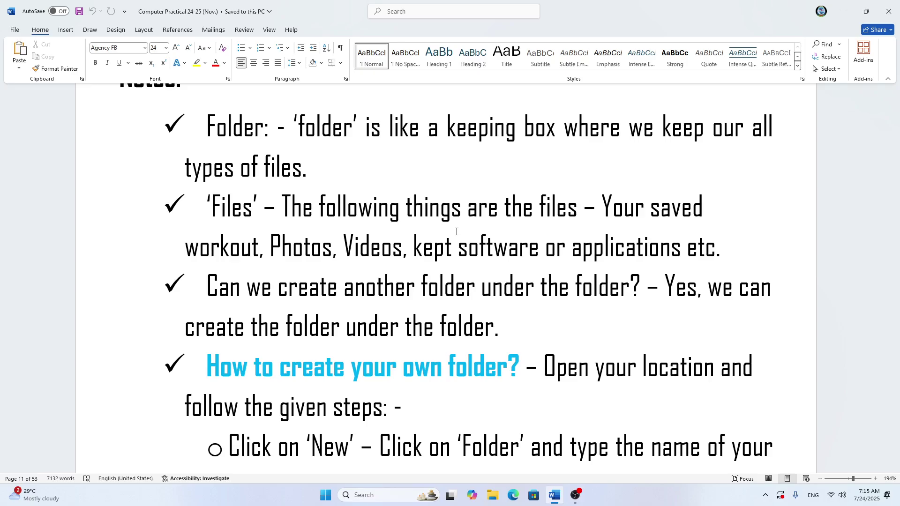
Step: Scroll to the friend-list Assignment and restore down the Word window
{"action": "scroll", "coordinate": [456, 231], "scroll_direction": "down", "scroll_amount": 5}
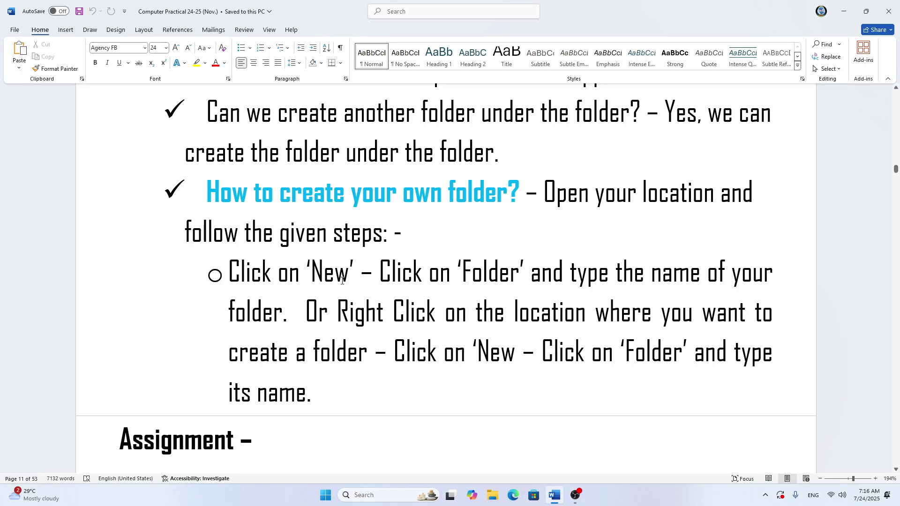
{"action": "scroll", "coordinate": [356, 277], "scroll_direction": "down", "scroll_amount": 2}
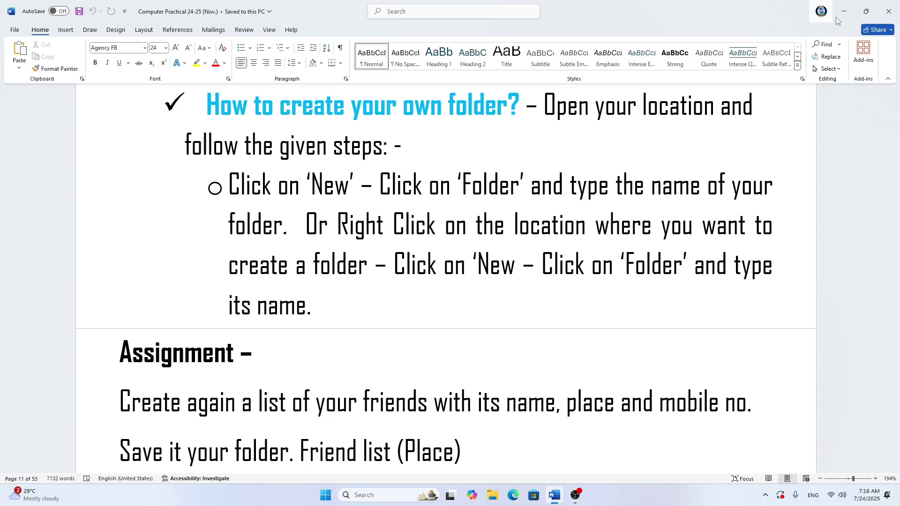
{"action": "left_click", "coordinate": [866, 11]}
Step: Navigate This PC > FOR STUDENT (E:) > STUDENT FORLDERS (2025-2026) into the student's folder
{"action": "left_click", "coordinate": [809, 62]}
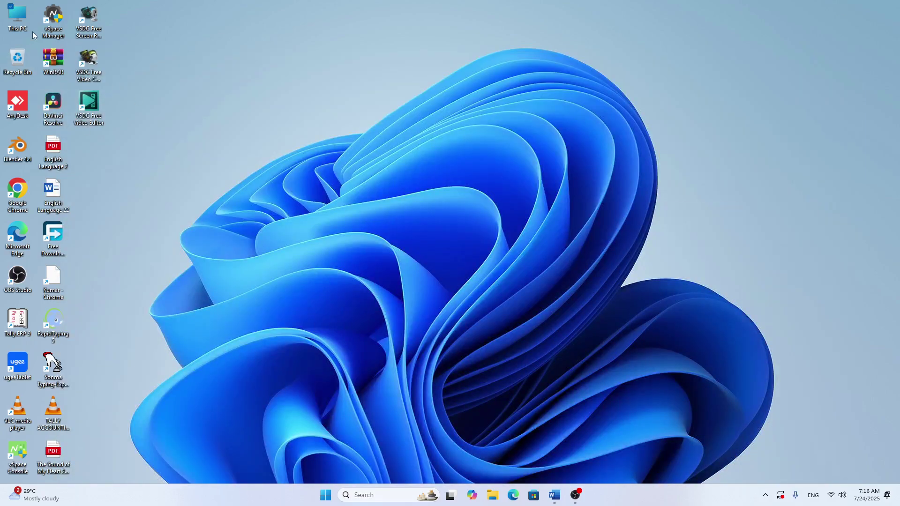
{"action": "double_click", "coordinate": [22, 19]}
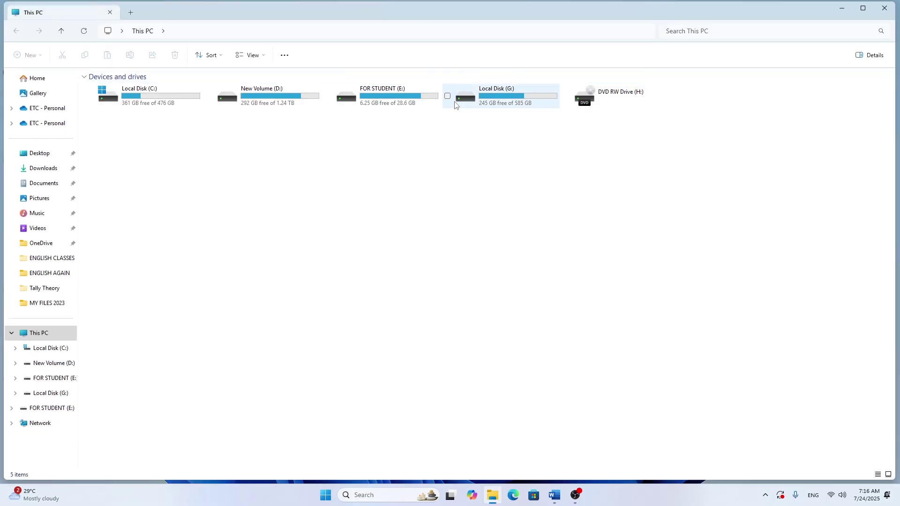
{"action": "left_click", "coordinate": [409, 95]}
{"action": "double_click", "coordinate": [410, 95]}
{"action": "left_click", "coordinate": [225, 219]}
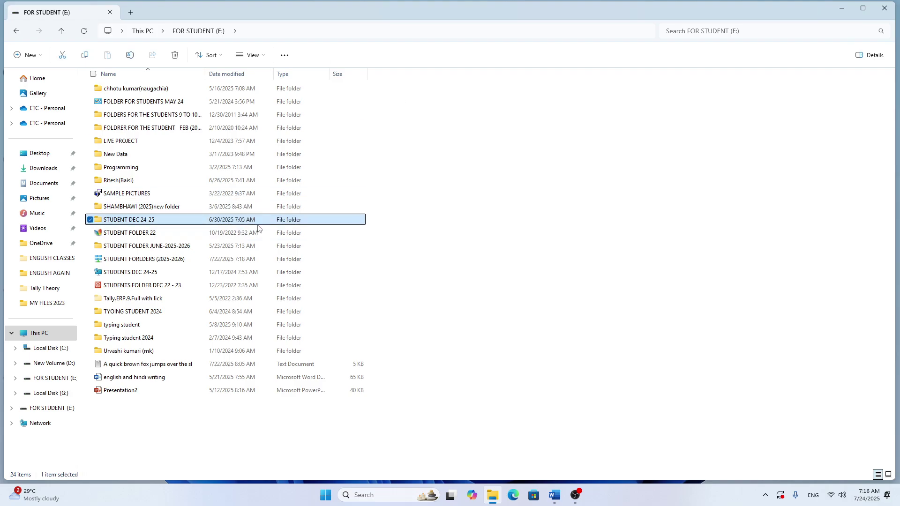
{"action": "left_click", "coordinate": [158, 234]}
{"action": "double_click", "coordinate": [159, 259]}
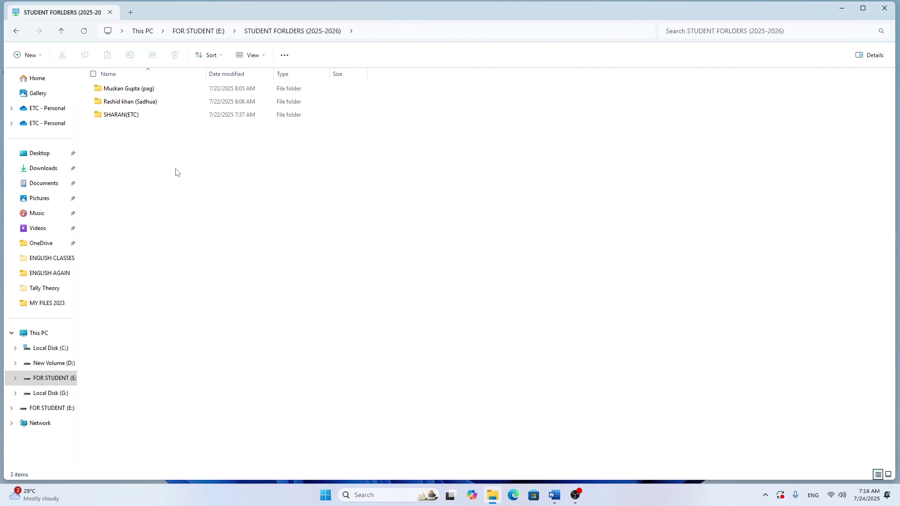
{"action": "double_click", "coordinate": [125, 117]}
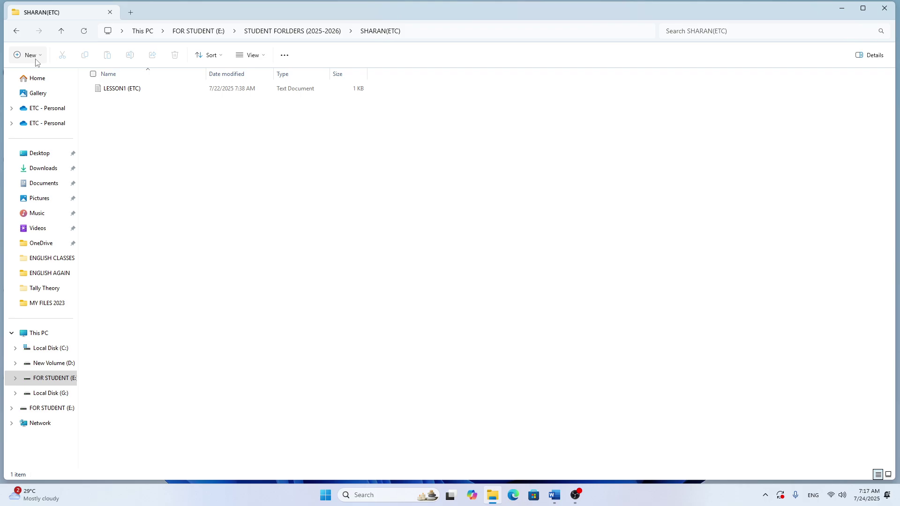
Step: Create a new folder named with the student's name plus (ROUGH), then close Explorer
{"action": "right_click", "coordinate": [244, 188]}
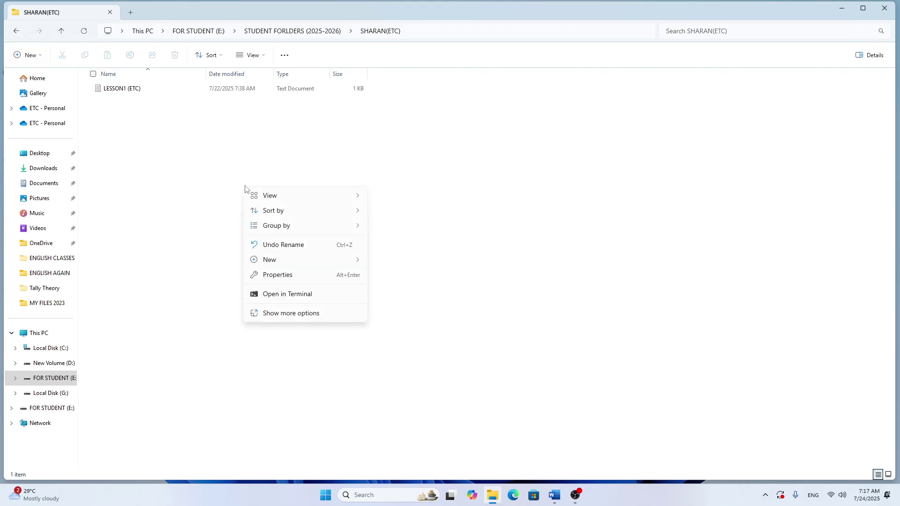
{"action": "mouse_move", "coordinate": [276, 263]}
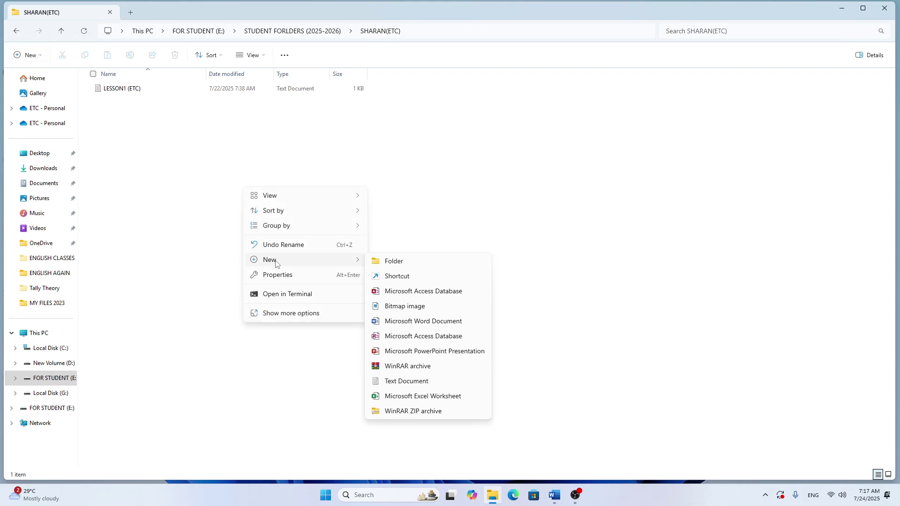
{"action": "left_click", "coordinate": [430, 264]}
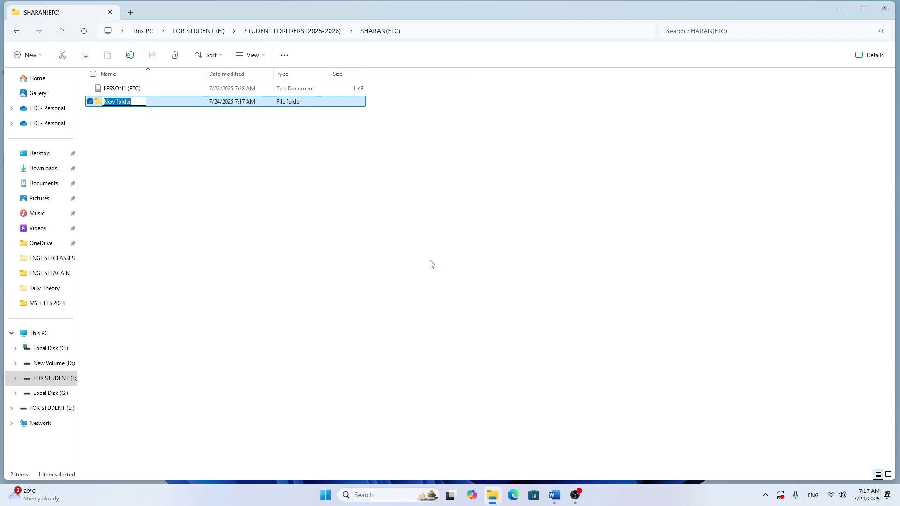
{"action": "type", "text": "sHARAN (ROUGHT"}
{"action": "key", "text": "BackSpace"}
{"action": "type", "text": ")"}
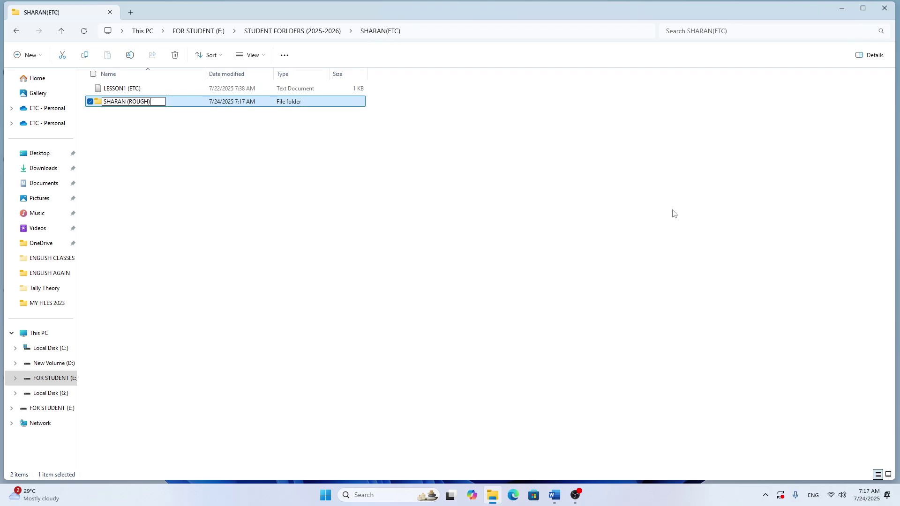
{"action": "left_click", "coordinate": [646, 200]}
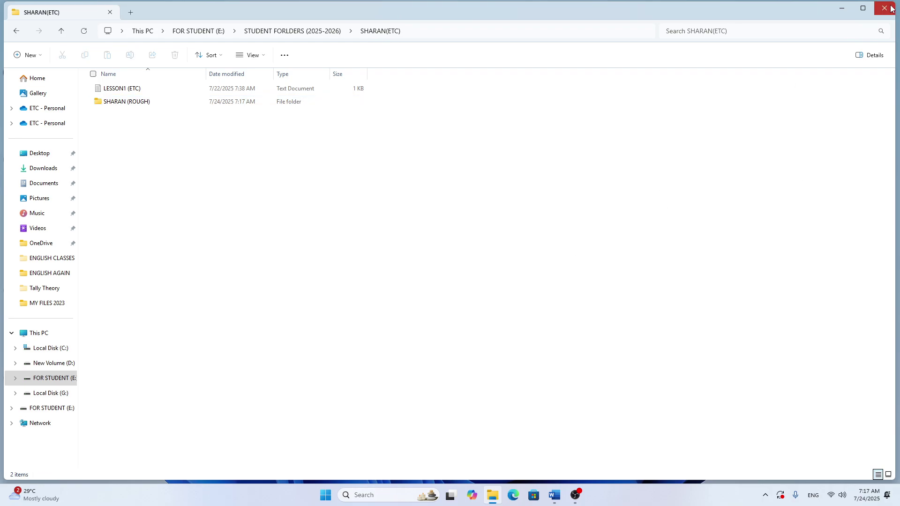
{"action": "left_click", "coordinate": [884, 8]}
Step: Show the Word notes scrolled to the Assignment and Details of Notepad heading
{"action": "left_click", "coordinate": [554, 495]}
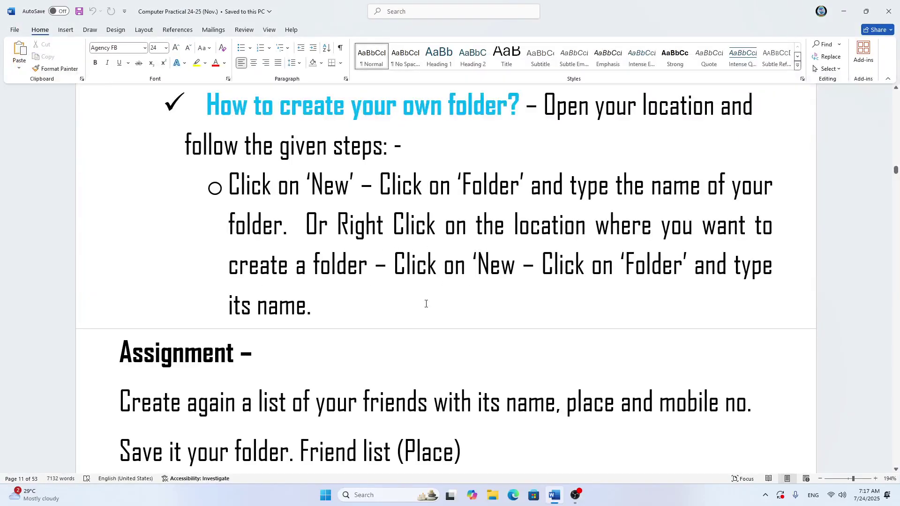
{"action": "scroll", "coordinate": [361, 338], "scroll_direction": "down", "scroll_amount": 3}
{"action": "scroll", "coordinate": [362, 338], "scroll_direction": "down", "scroll_amount": 2}
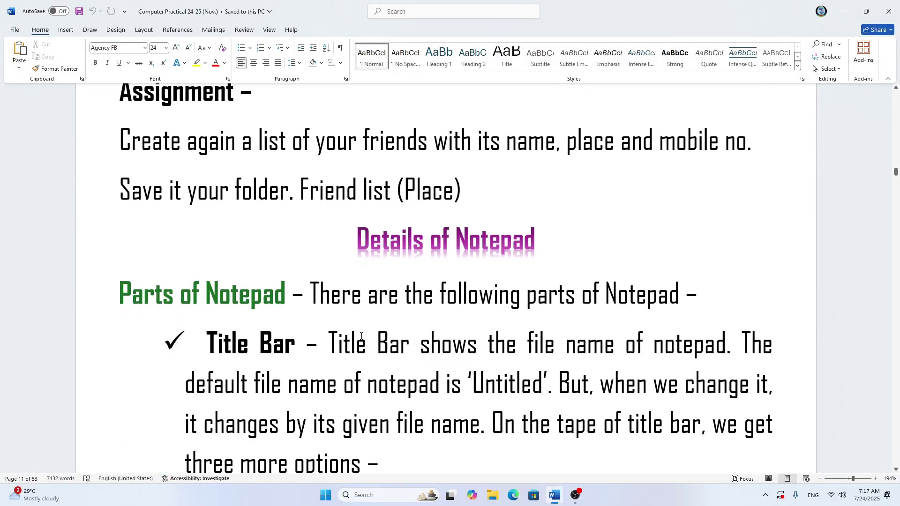
{"action": "scroll", "coordinate": [361, 337], "scroll_direction": "down", "scroll_amount": 1}
{"action": "scroll", "coordinate": [362, 336], "scroll_direction": "up", "scroll_amount": 1}
Step: Launch Notepad from search and maximize its window
{"action": "key", "text": "super"}
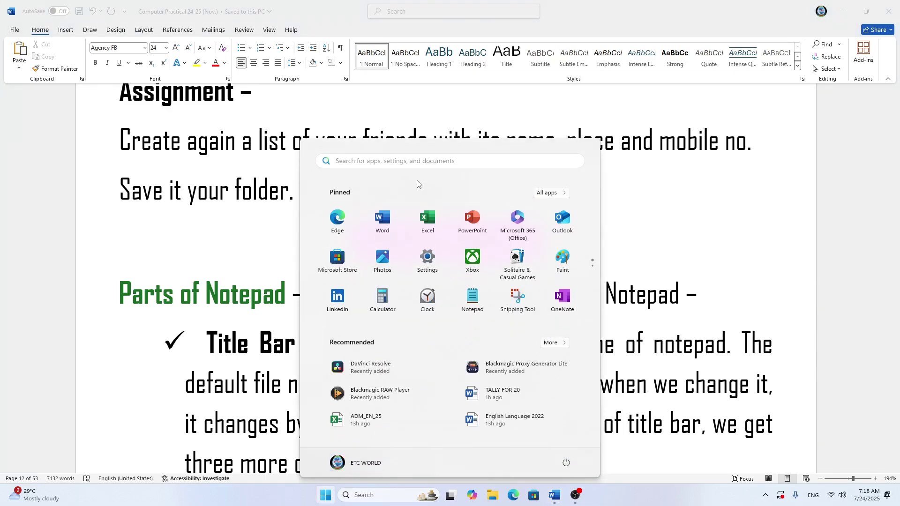
{"action": "type", "text": "NOTEPAD"}
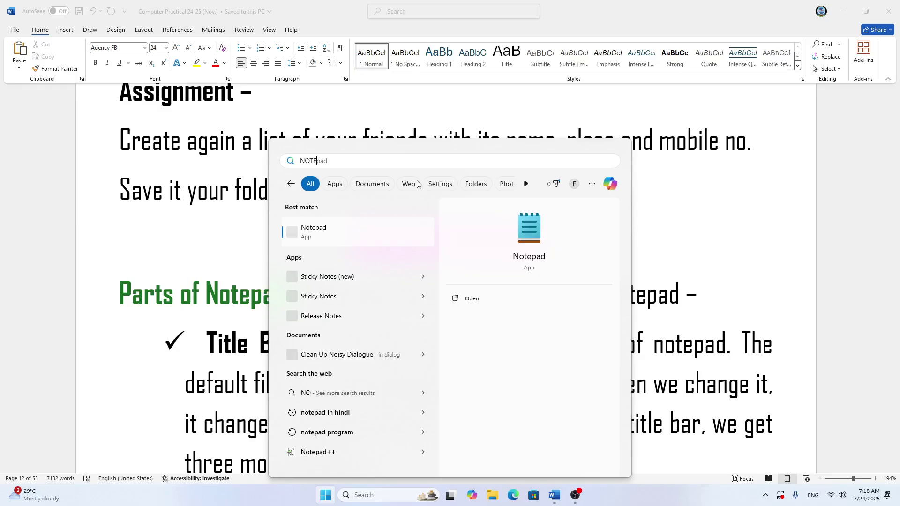
{"action": "key", "text": "Return"}
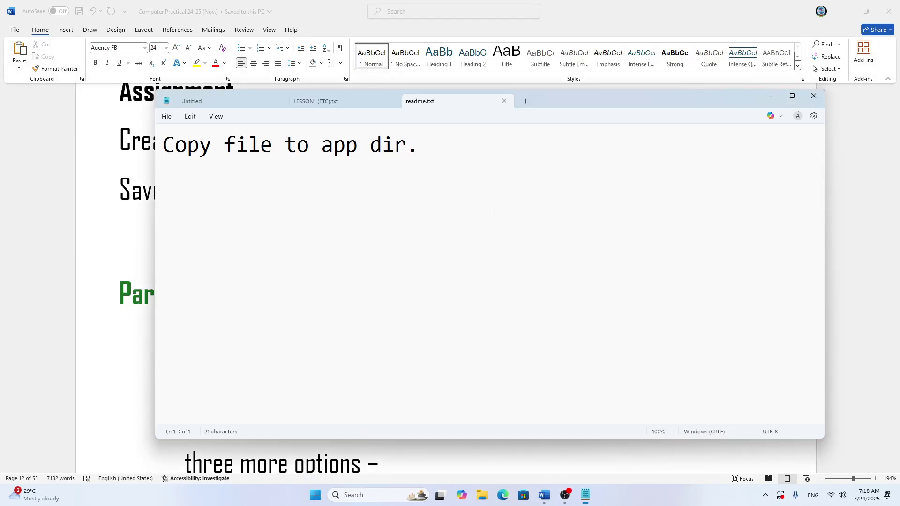
{"action": "left_click", "coordinate": [792, 96]}
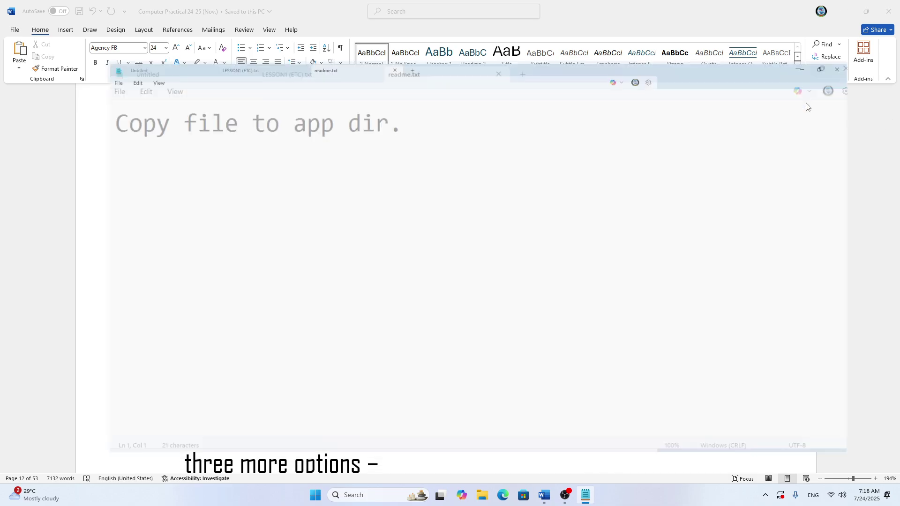
Step: Replace readme.txt's contents with the title 'My Friend List'
{"action": "key", "text": "ctrl+a"}
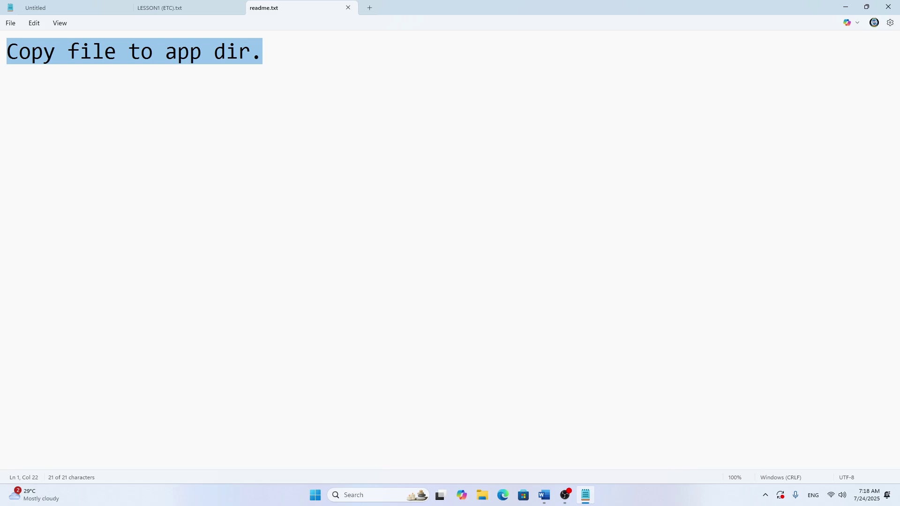
{"action": "key", "text": "BackSpace"}
{"action": "type", "text": "M"}
{"action": "key", "text": "BackSpace"}
{"action": "type", "text": "M"}
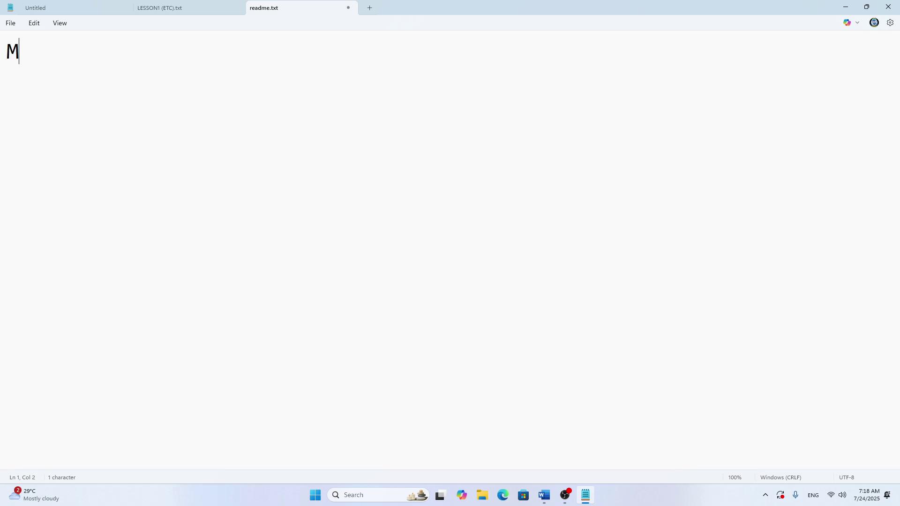
{"action": "type", "text": "y Fri"}
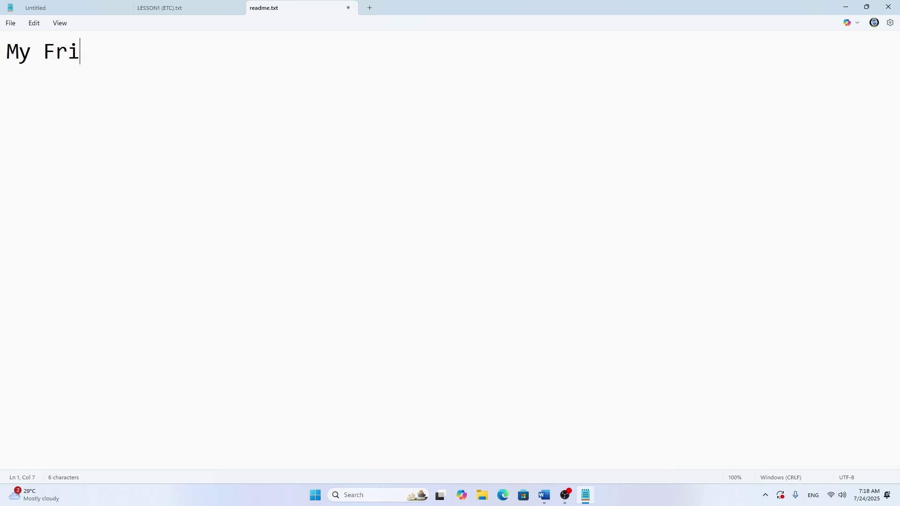
{"action": "type", "text": "end Li"}
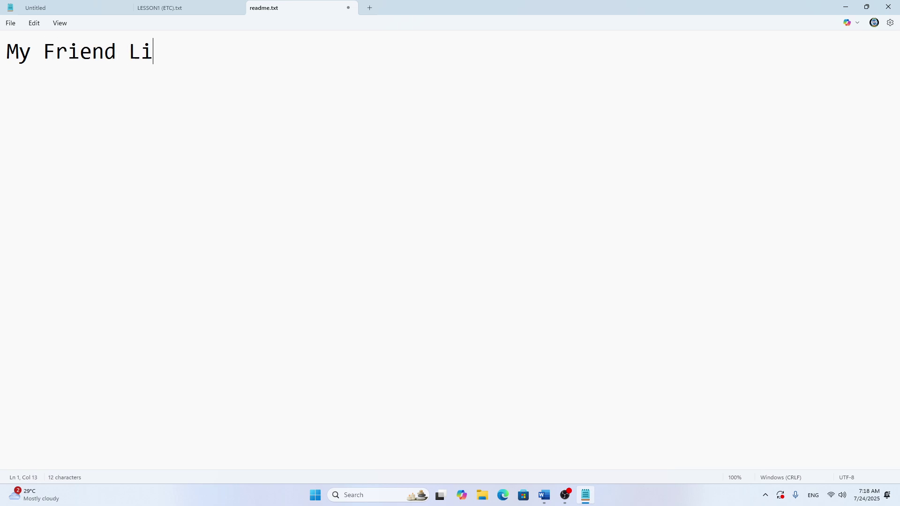
{"action": "type", "text": "st"}
{"action": "key", "text": "Return"}
{"action": "key", "text": "Return"}
Step: Type the headings 'Sl. No.' and 'Name' separated by a tab
{"action": "type", "text": "Sl. N"}
{"action": "key", "text": "BackSpace"}
{"action": "key", "text": "BackSpace"}
{"action": "type", "text": "No."}
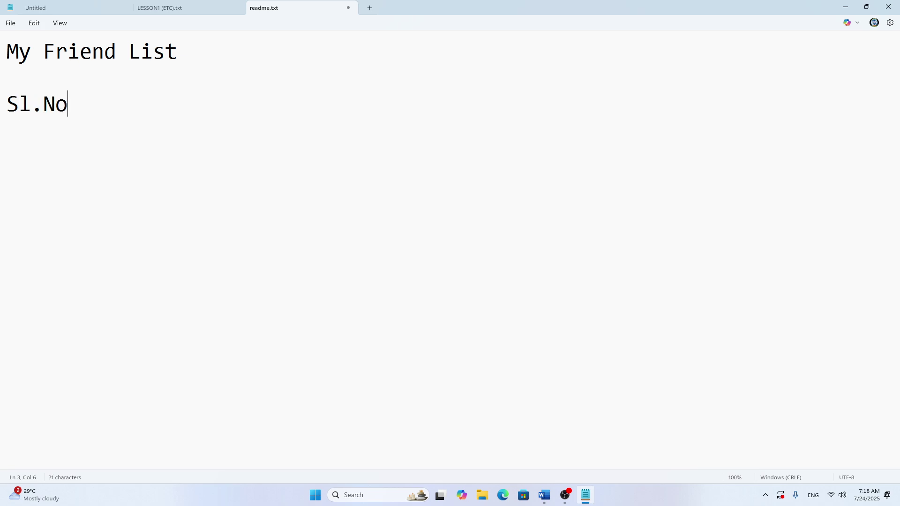
{"action": "key", "text": "BackSpace"}
{"action": "key", "text": "BackSpace"}
{"action": "key", "text": "BackSpace"}
{"action": "type", "text": "No."}
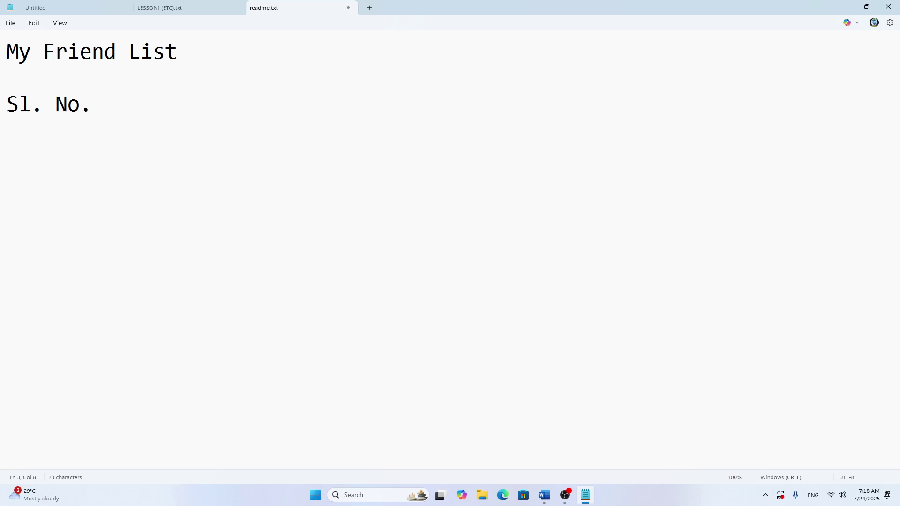
{"action": "key", "text": "Tab"}
{"action": "key", "text": "Tab"}
{"action": "key", "text": "BackSpace"}
{"action": "key", "text": "BackSpace"}
{"action": "key", "text": "Tab"}
{"action": "key", "text": "Tab"}
{"action": "type", "text": "Name"}
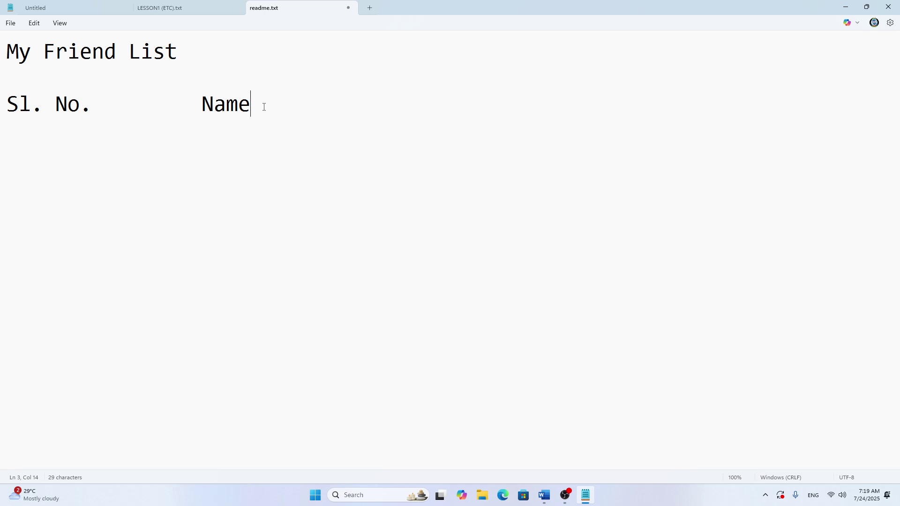
Step: Add the tab-separated headings Address, Mob and E-mail
{"action": "key", "text": "Tab"}
{"action": "key", "text": "Tab"}
{"action": "type", "text": "F"}
{"action": "key", "text": "BackSpace"}
{"action": "type", "text": "Address"}
{"action": "key", "text": "Tab"}
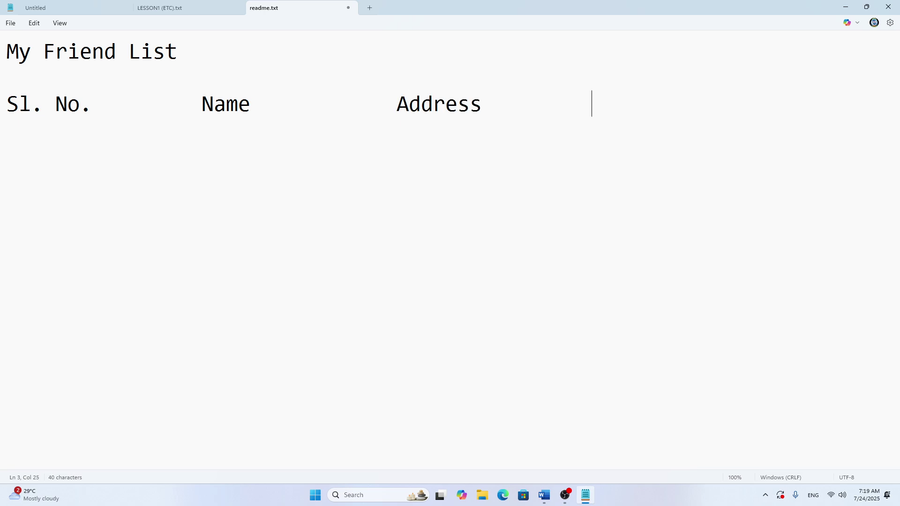
{"action": "type", "text": "Mob"}
{"action": "key", "text": "Tab"}
{"action": "type", "text": "E-"}
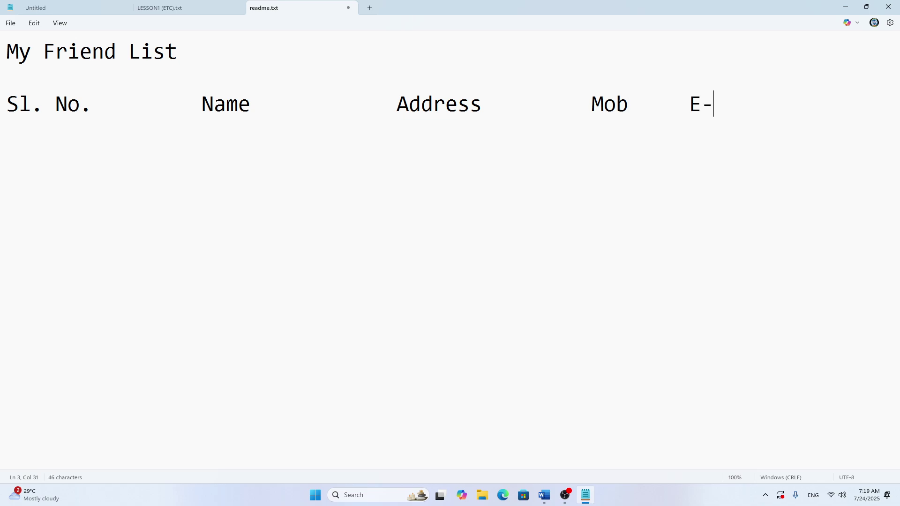
{"action": "type", "text": "mail"}
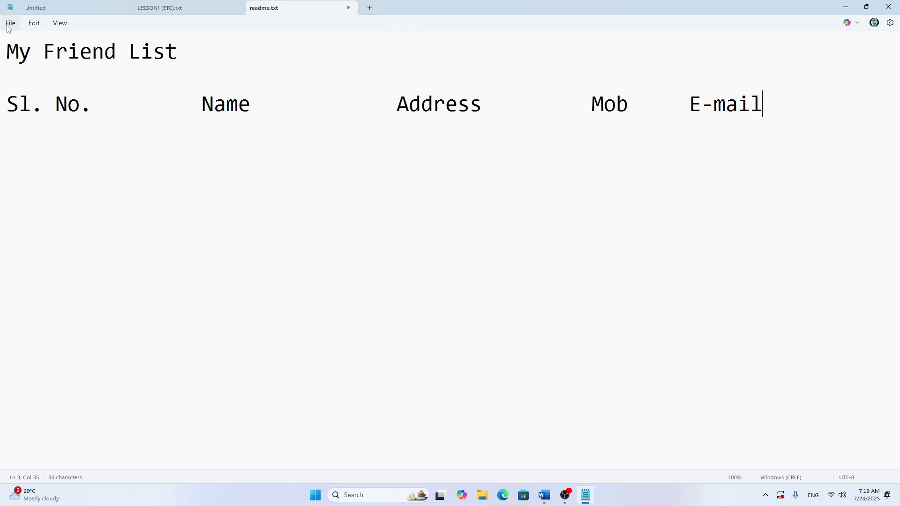
Step: Set the Notepad font to Abhaya Libre at size 36 and return to the document
{"action": "left_click", "coordinate": [34, 23]}
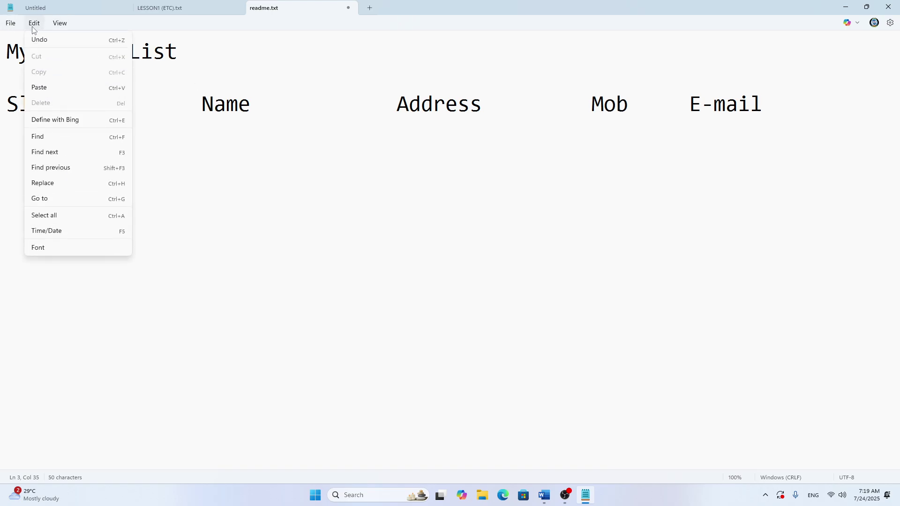
{"action": "left_click", "coordinate": [45, 249]}
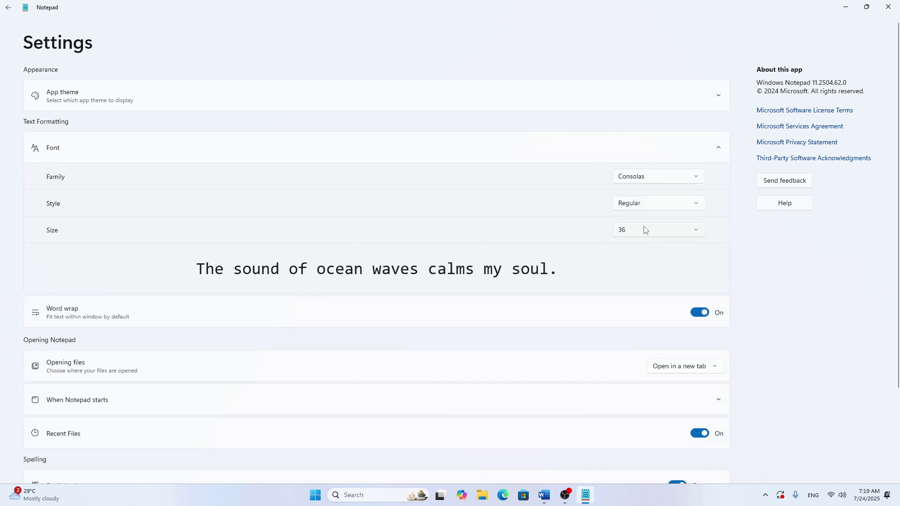
{"action": "left_click", "coordinate": [697, 176]}
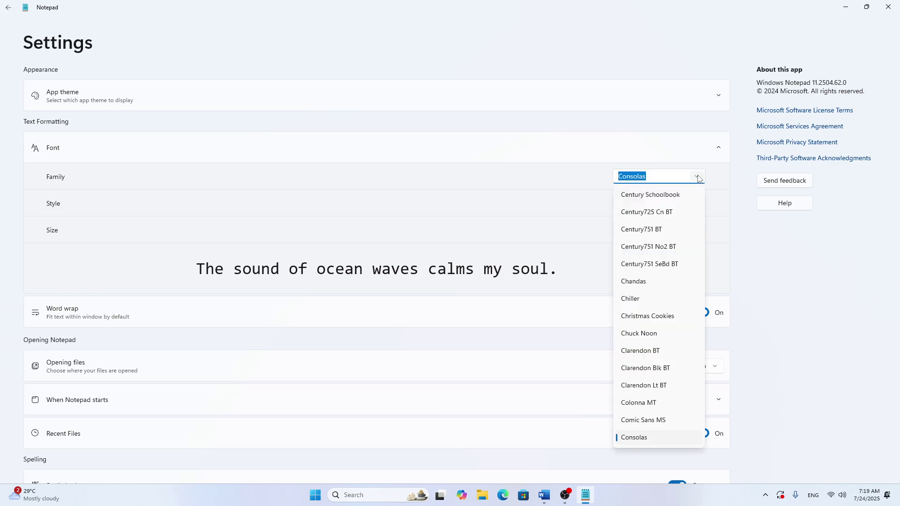
{"action": "left_click", "coordinate": [693, 135]}
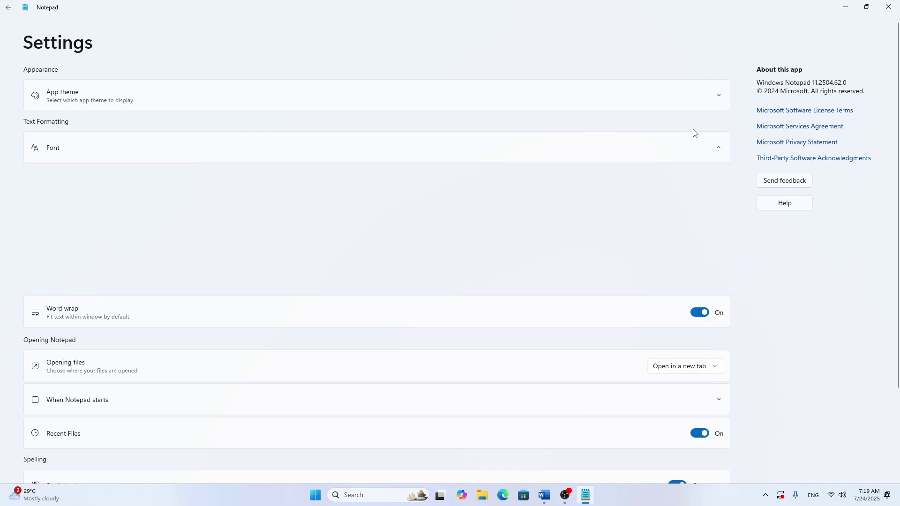
{"action": "left_click", "coordinate": [53, 151]}
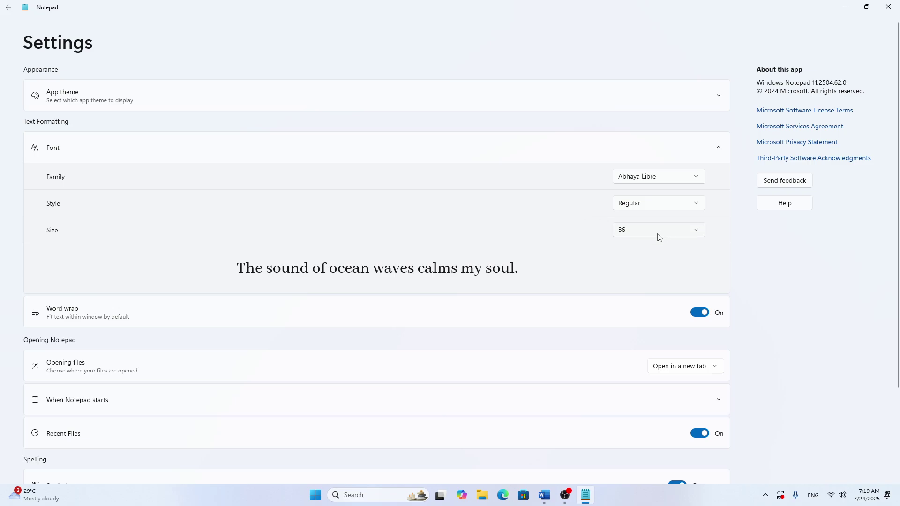
{"action": "left_click", "coordinate": [696, 232]}
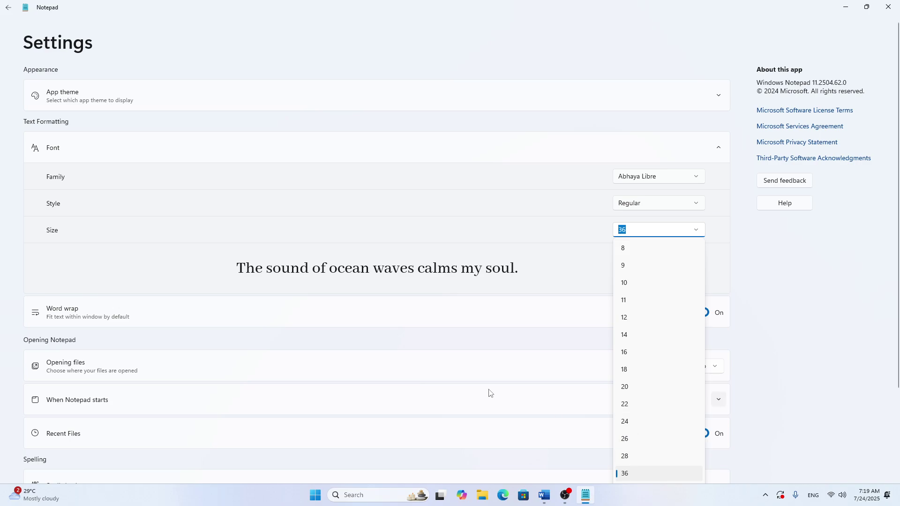
{"action": "left_click", "coordinate": [383, 368]}
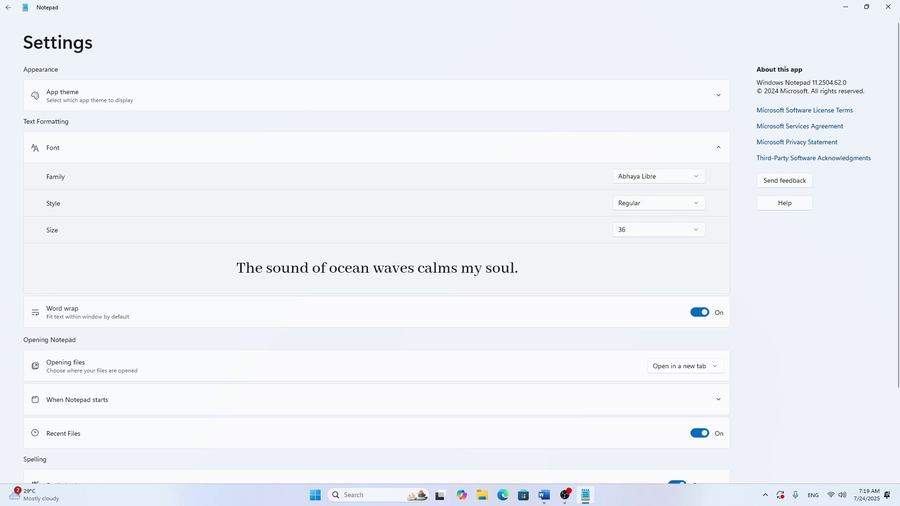
{"action": "left_click", "coordinate": [8, 8]}
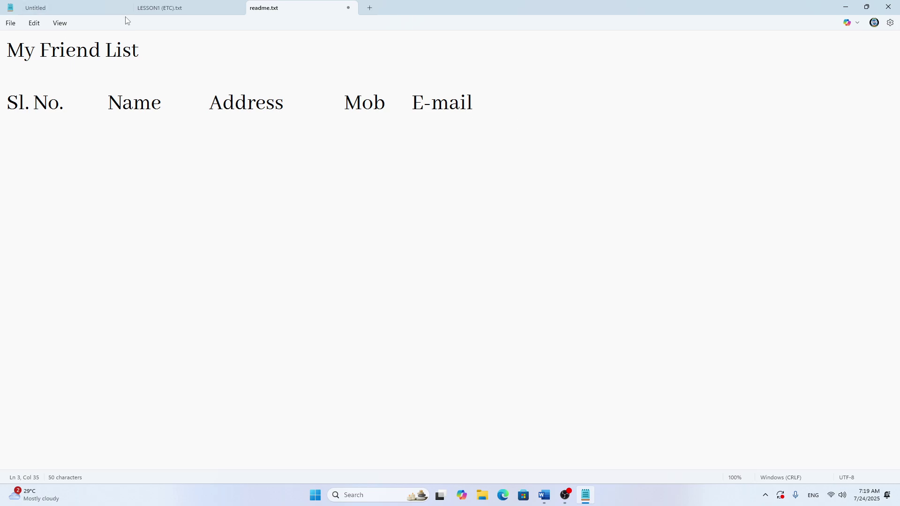
{"action": "left_click", "coordinate": [32, 26]}
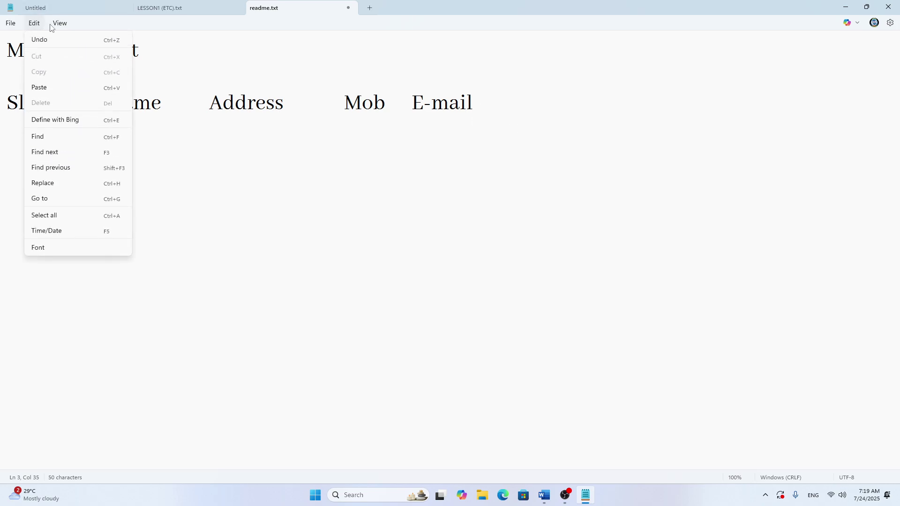
{"action": "mouse_move", "coordinate": [68, 28]}
{"action": "mouse_move", "coordinate": [32, 24]}
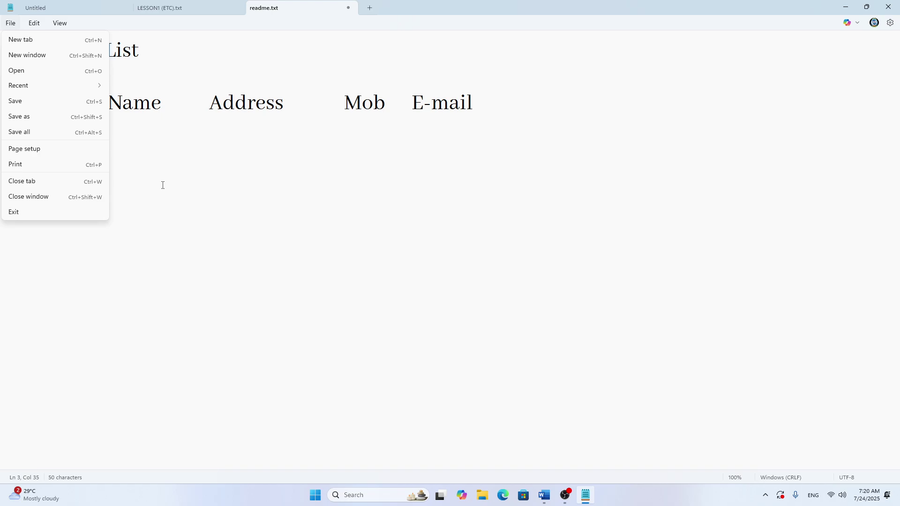
{"action": "left_click", "coordinate": [248, 238]}
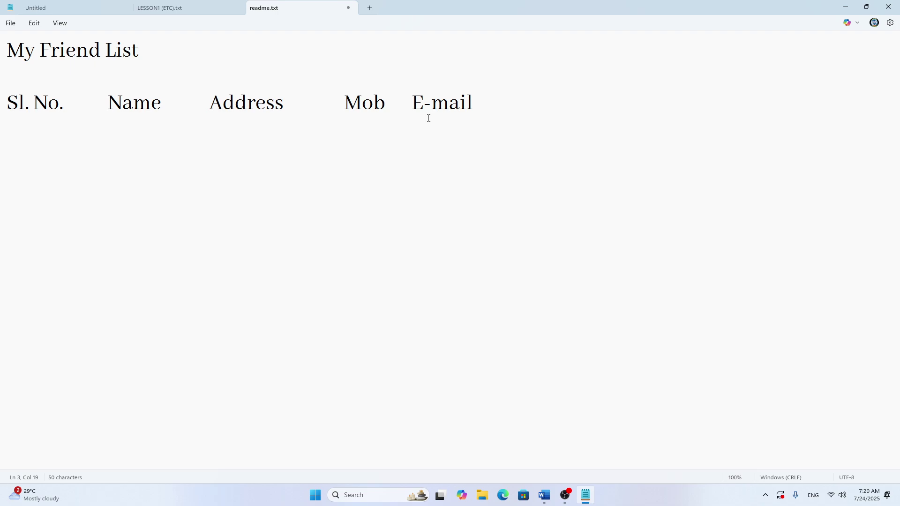
Step: Start row '1.' with the first friend's full name under Name
{"action": "key", "text": "Return"}
{"action": "type", "text": "1."}
{"action": "key", "text": "Tab"}
{"action": "key", "text": "Tab"}
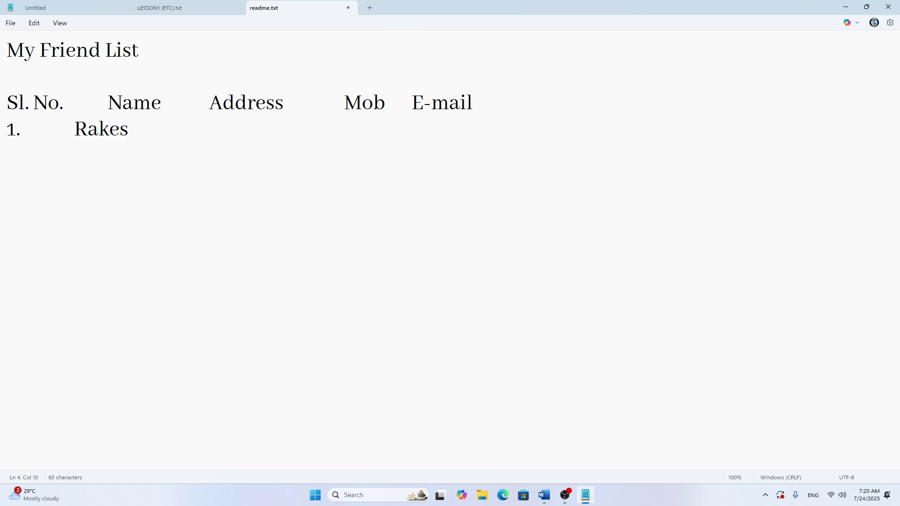
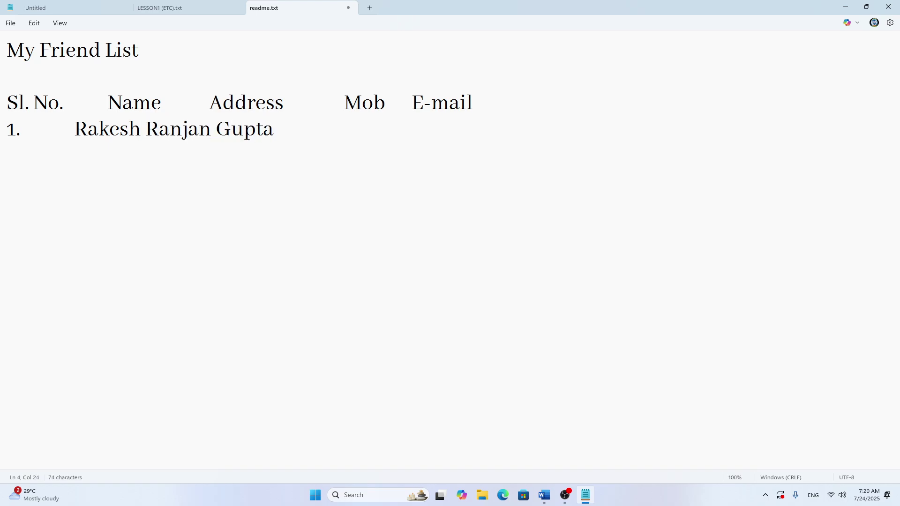
Step: Push the Address, Mob and E-mail headings farther right, then tab to row 1's Address column
{"action": "left_click", "coordinate": [209, 102]}
{"action": "key", "text": "Tab"}
{"action": "key", "text": "Tab"}
{"action": "key", "text": "Tab"}
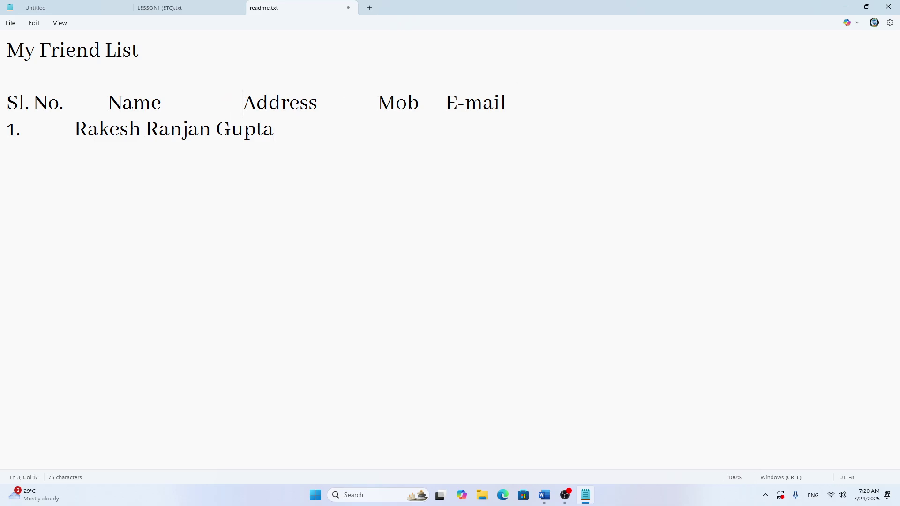
{"action": "key", "text": "Tab"}
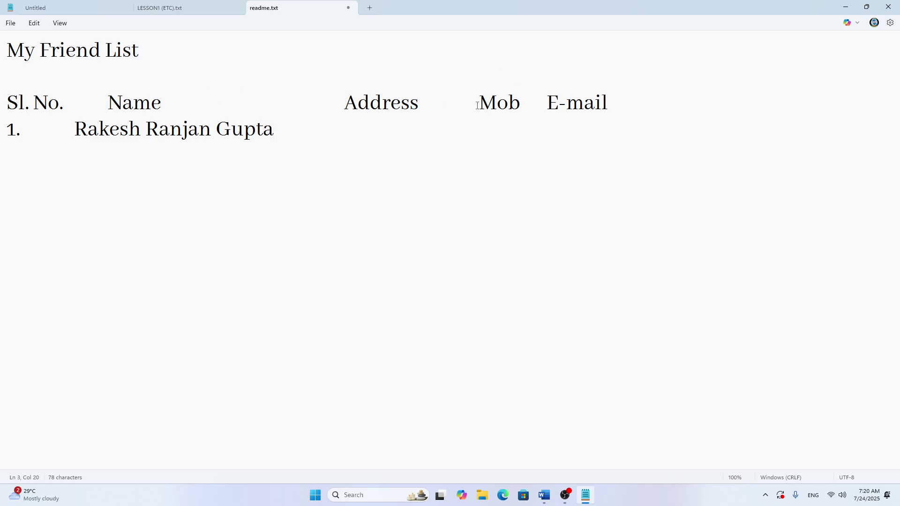
{"action": "left_click", "coordinate": [478, 105]}
{"action": "key", "text": "Tab"}
{"action": "key", "text": "Tab"}
{"action": "left_click", "coordinate": [612, 104]}
{"action": "key", "text": "Tab"}
{"action": "key", "text": "Tab"}
{"action": "key", "text": "Tab"}
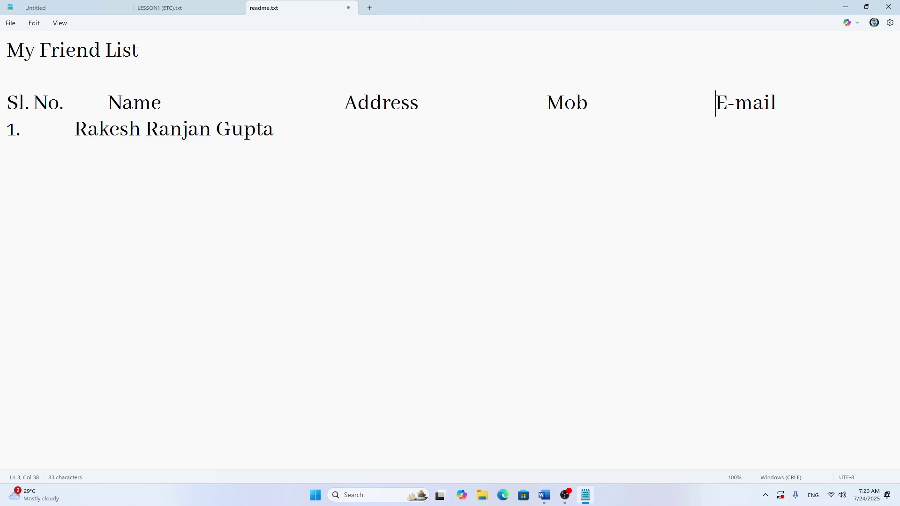
{"action": "key", "text": "Tab"}
{"action": "left_click", "coordinate": [357, 131]}
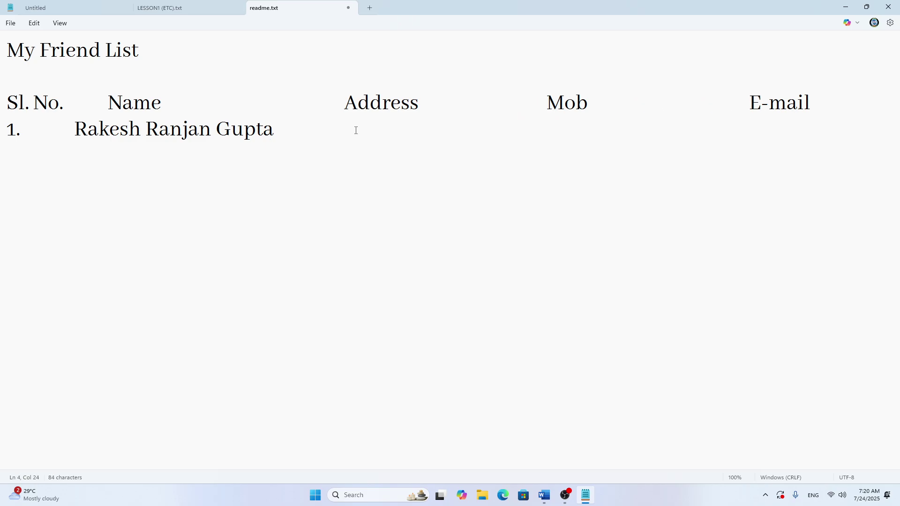
{"action": "key", "text": "Tab"}
Step: Enter the first friend's address and mobile number in row 1
{"action": "type", "text": "Makanpdpur"}
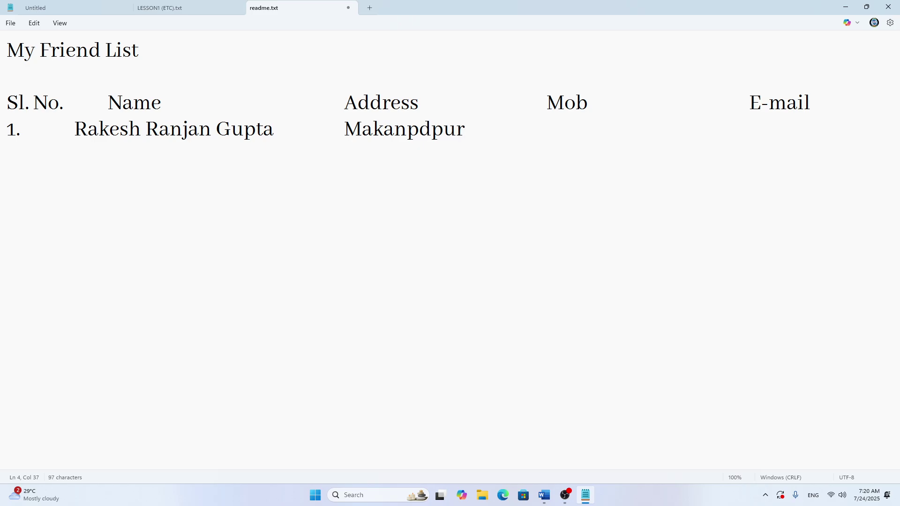
{"action": "key", "text": "BackSpace"}
{"action": "key", "text": "BackSpace"}
{"action": "key", "text": "BackSpace"}
{"action": "key", "text": "BackSpace"}
{"action": "key", "text": "BackSpace"}
{"action": "type", "text": "dpur"}
{"action": "key", "text": "Tab"}
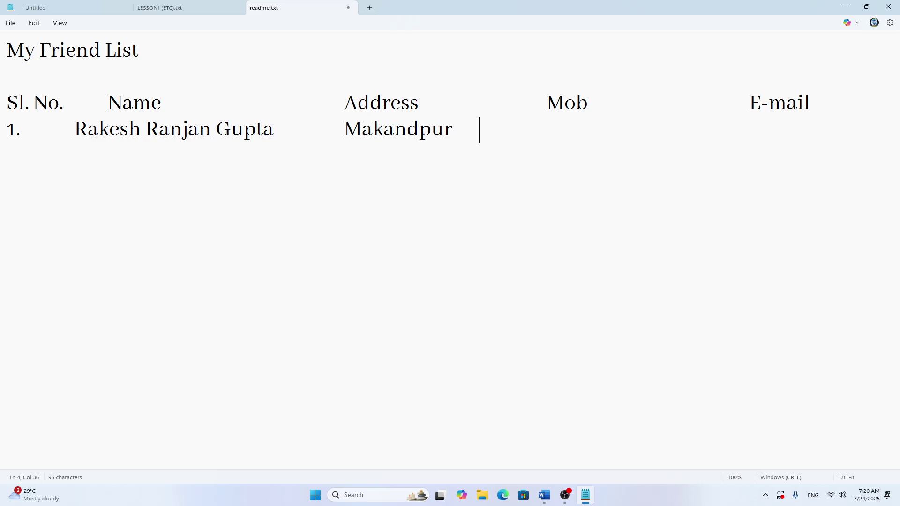
{"action": "key", "text": "Tab"}
{"action": "key", "text": "Tab"}
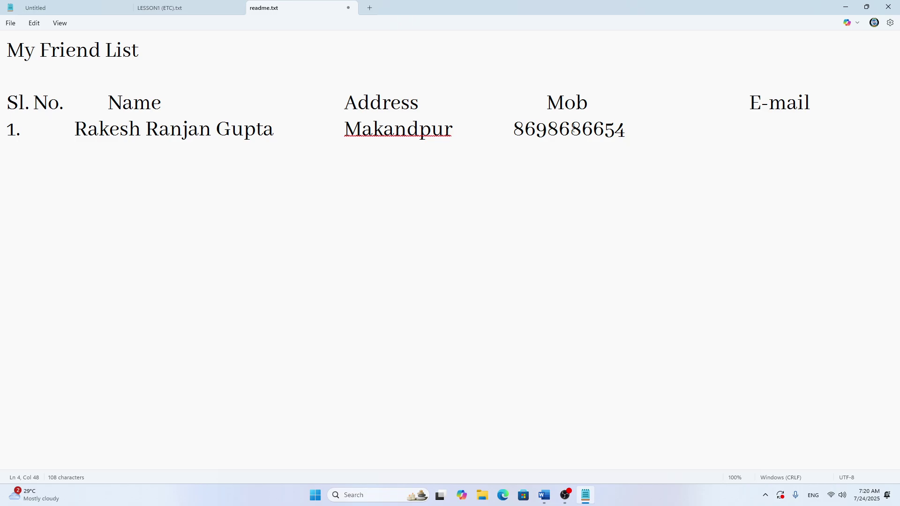
Step: Enter the first friend's e-mail address and begin a new line
{"action": "key", "text": "Tab"}
{"action": "key", "text": "Tab"}
{"action": "key", "text": "Tab"}
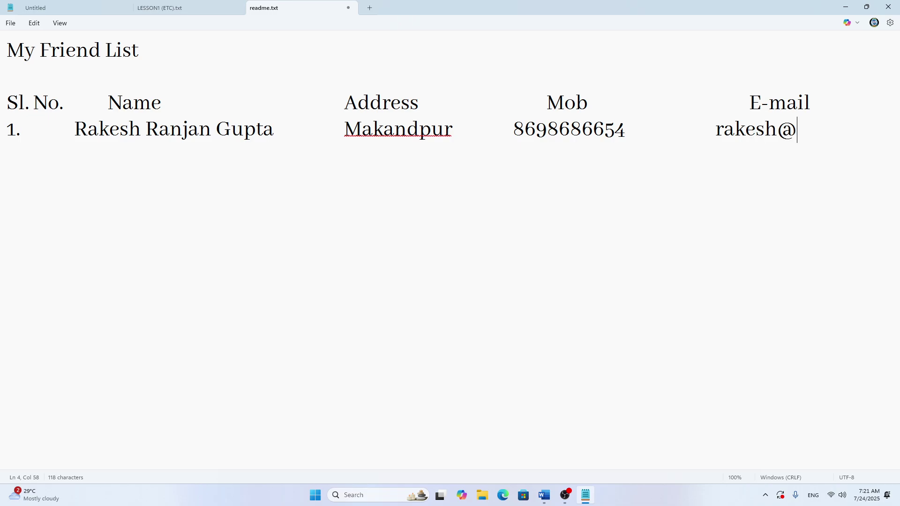
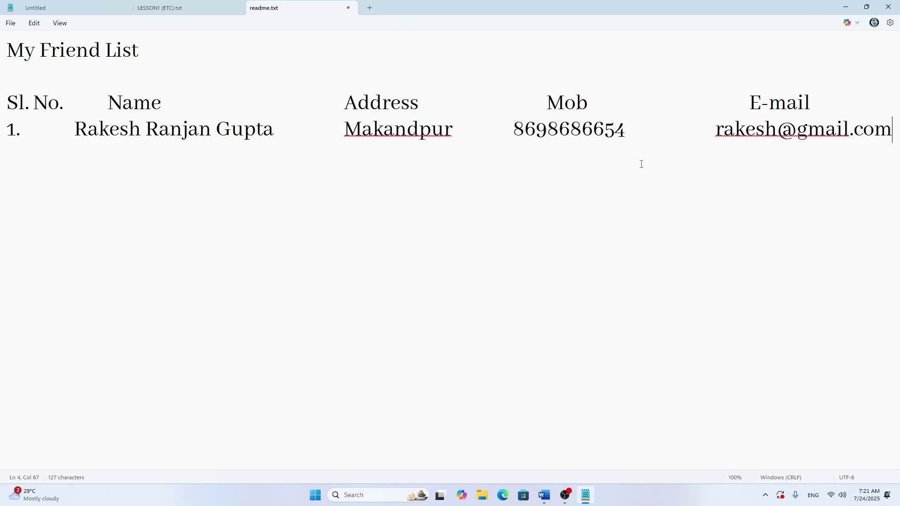
{"action": "key", "text": "Return"}
Step: Start row '2.' with the second friend's name and address
{"action": "type", "text": "2."}
{"action": "key", "text": "Tab"}
{"action": "key", "text": "Tab"}
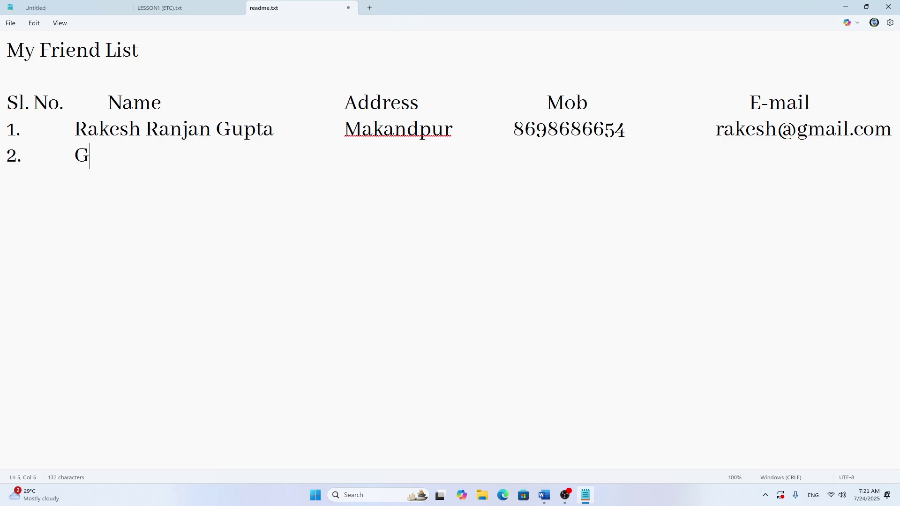
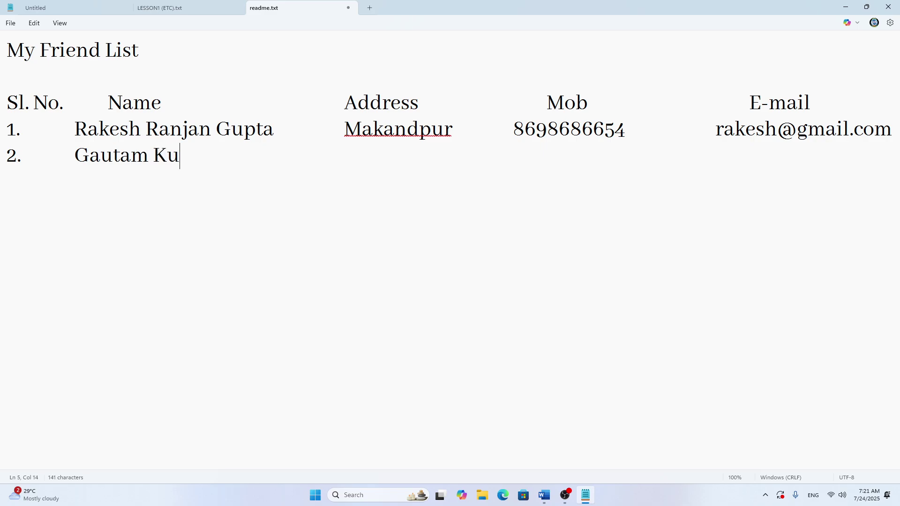
{"action": "key", "text": "Tab"}
{"action": "key", "text": "Tab"}
{"action": "key", "text": "Tab"}
{"action": "key", "text": "Tab"}
{"action": "type", "text": "Makandpur"}
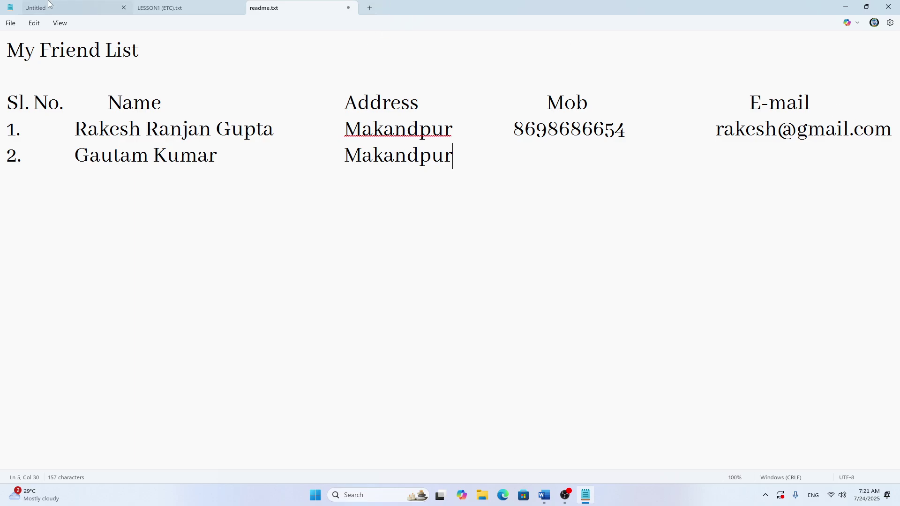
{"action": "left_click", "coordinate": [7, 27]}
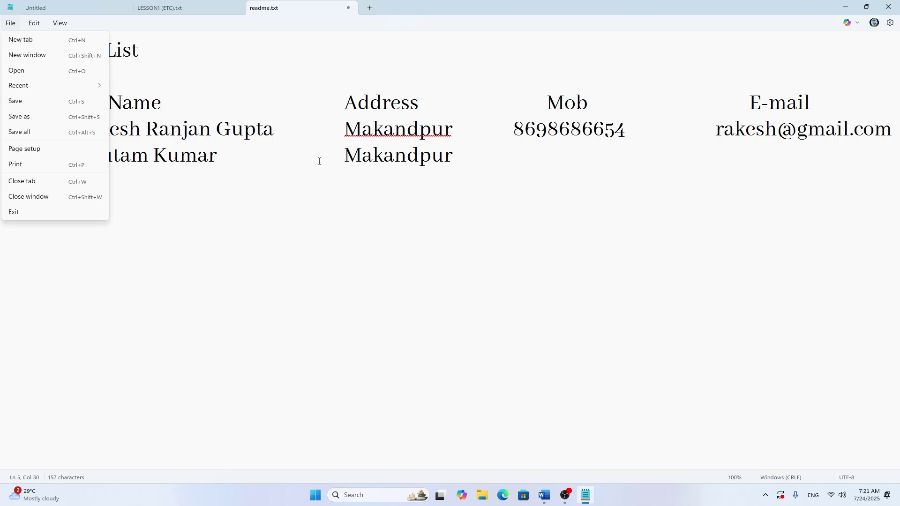
Step: Close the LESSON1 (ETC).txt document
{"action": "left_click", "coordinate": [141, 92]}
{"action": "left_click", "coordinate": [10, 23]}
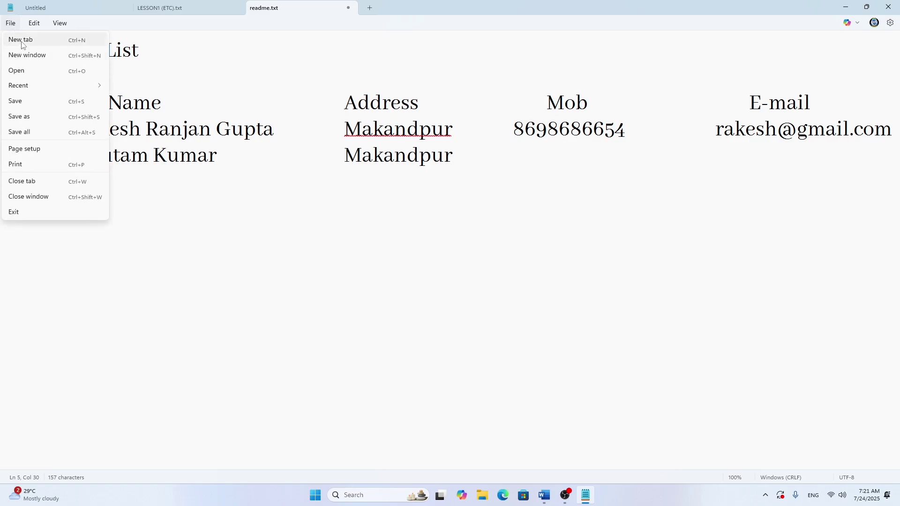
{"action": "left_click", "coordinate": [245, 78]}
{"action": "left_click", "coordinate": [159, 7]}
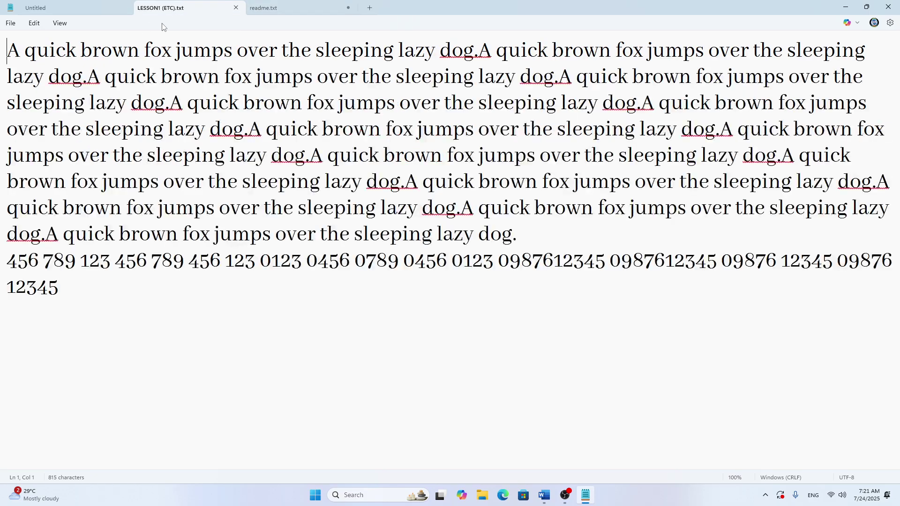
{"action": "left_click", "coordinate": [236, 9]}
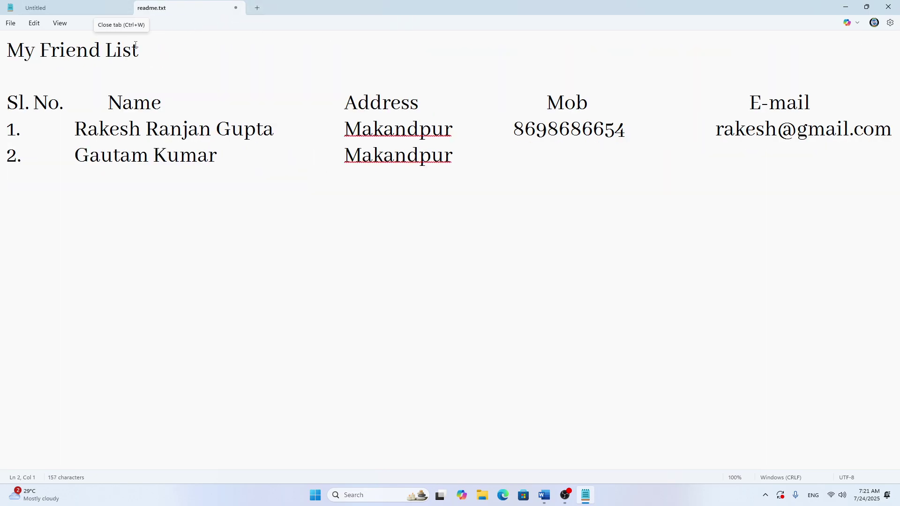
Step: Keep the readme friend list open and close the empty Untitled document
{"action": "left_click", "coordinate": [236, 8]}
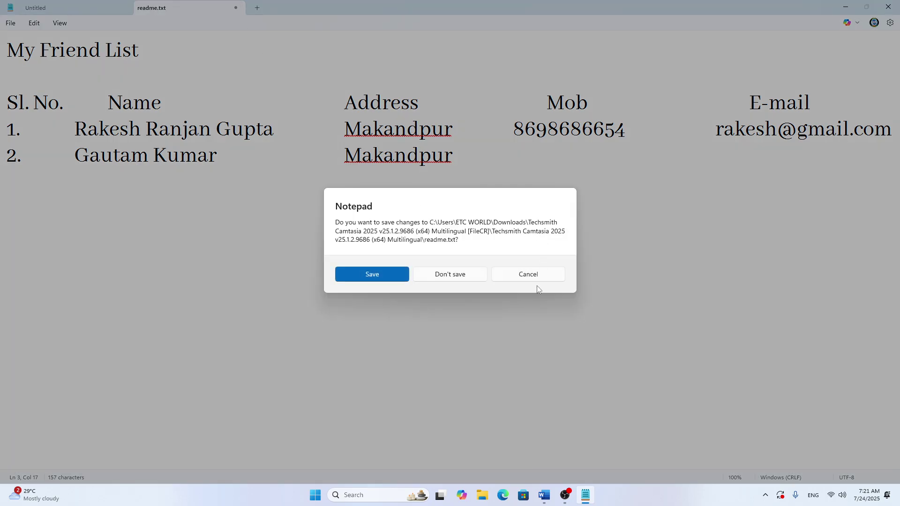
{"action": "left_click", "coordinate": [528, 275]}
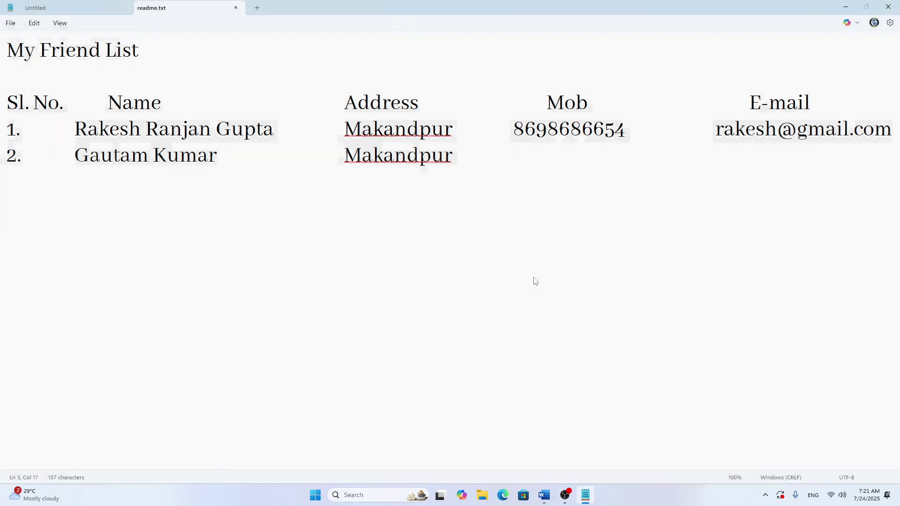
{"action": "left_click", "coordinate": [81, 8]}
{"action": "left_click", "coordinate": [166, 8]}
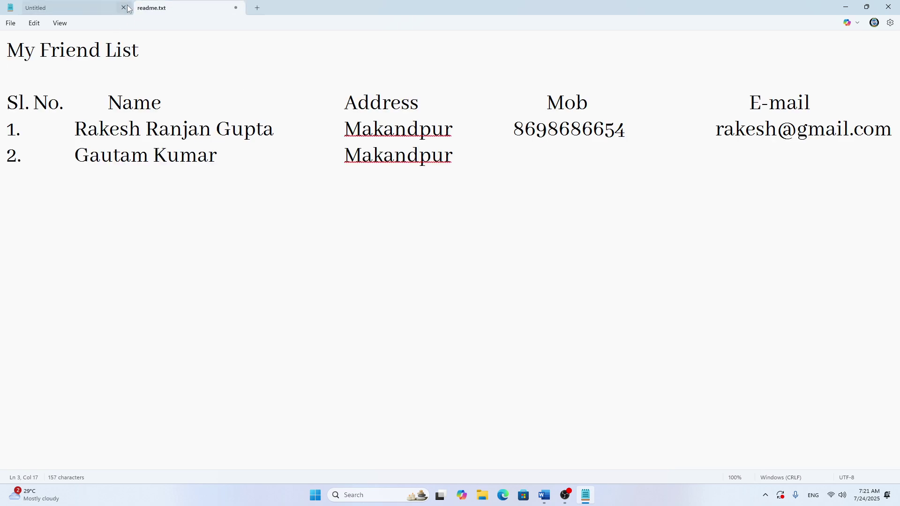
{"action": "left_click", "coordinate": [123, 8]}
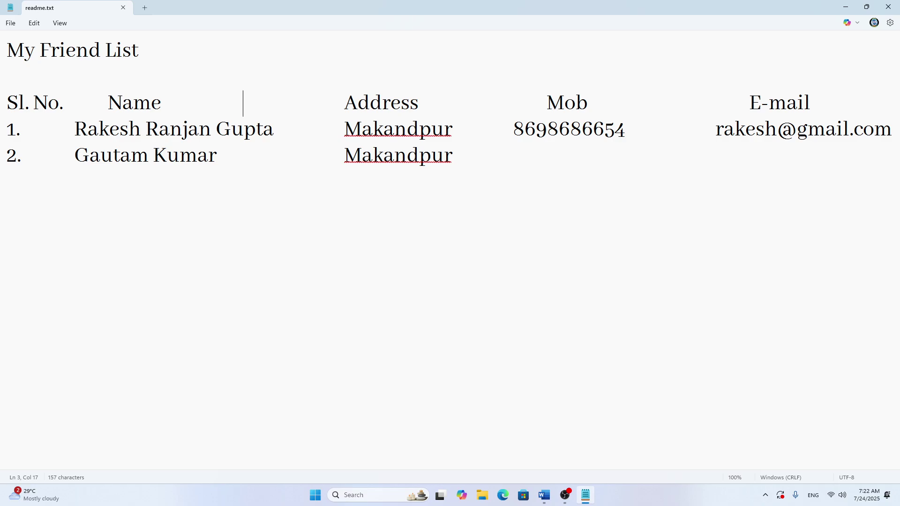
Step: Start a Save as for the friend list and browse to This PC's drives
{"action": "left_click", "coordinate": [191, 266]}
{"action": "left_click", "coordinate": [170, 263]}
{"action": "left_click", "coordinate": [10, 23]}
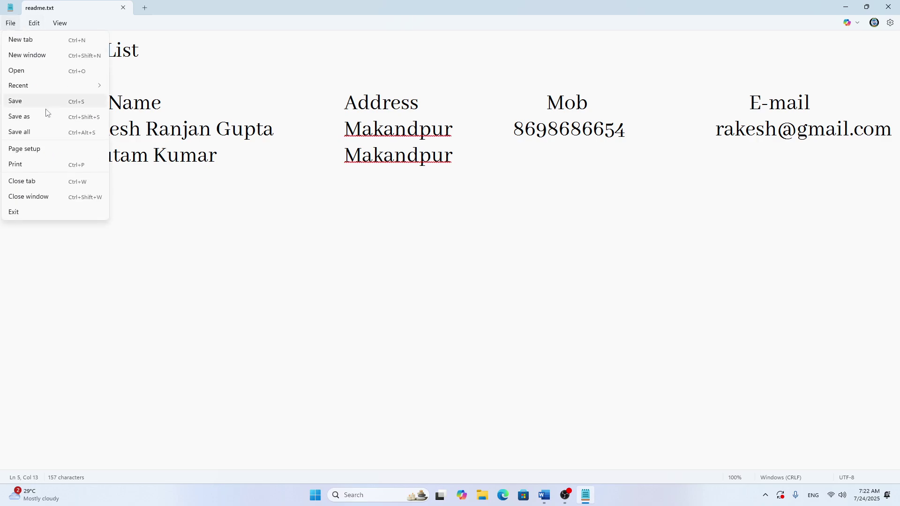
{"action": "left_click", "coordinate": [30, 101]}
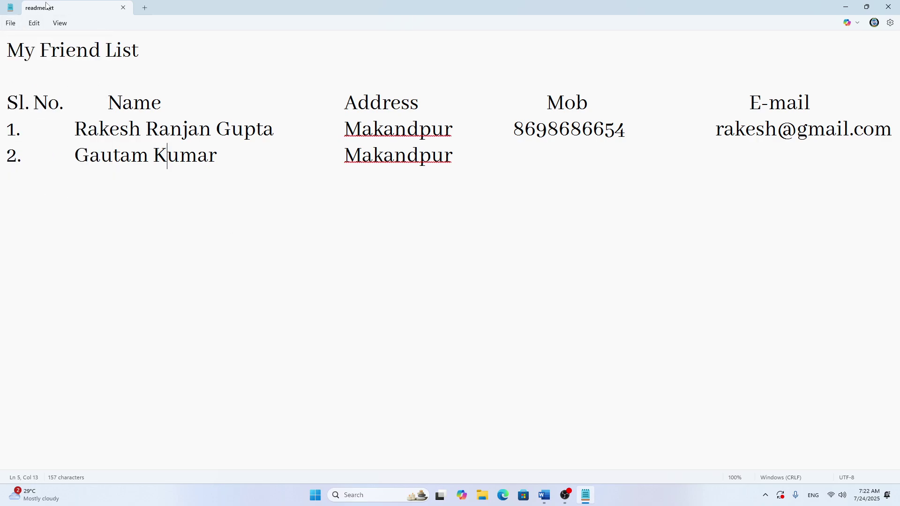
{"action": "left_click", "coordinate": [11, 23]}
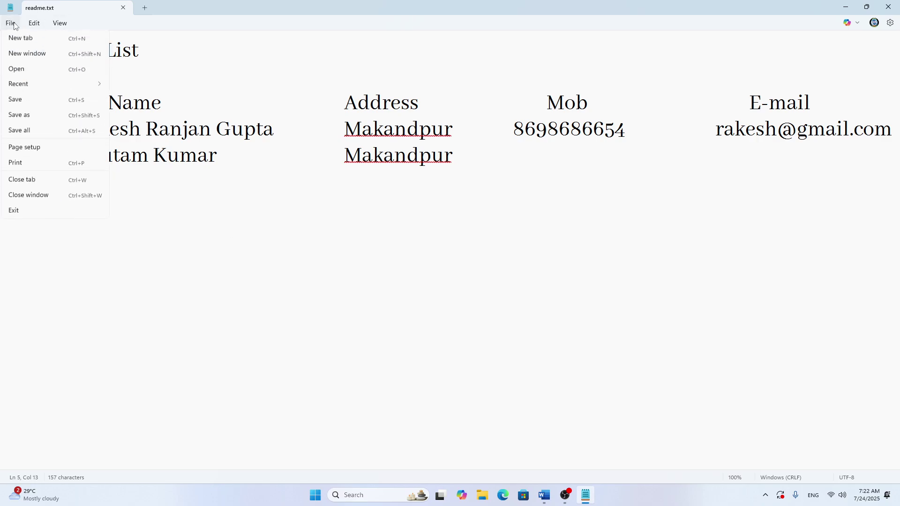
{"action": "left_click", "coordinate": [38, 121]}
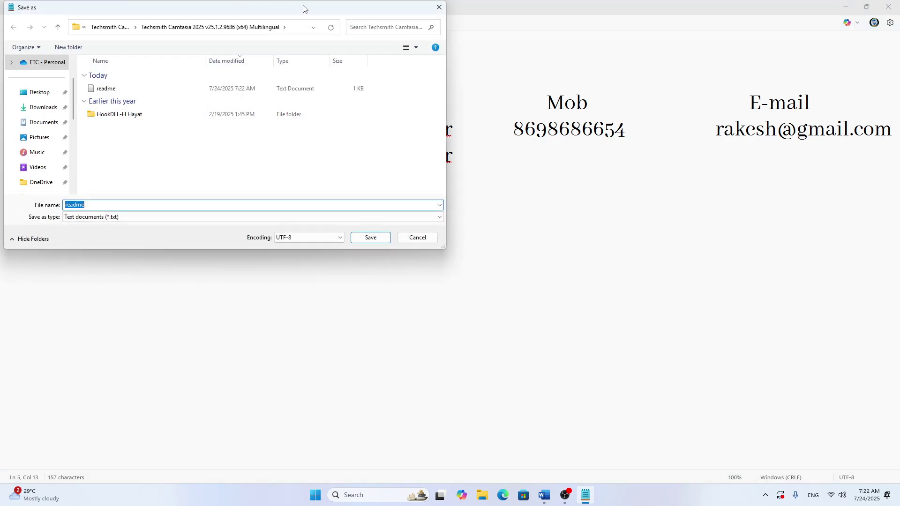
{"action": "left_click_drag", "start_coordinate": [302, 7], "coordinate": [518, 99]}
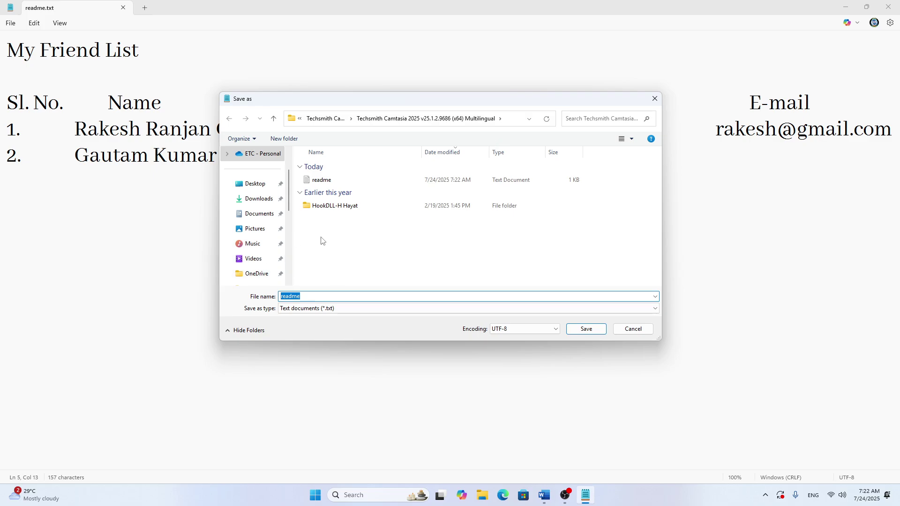
{"action": "scroll", "coordinate": [275, 220], "scroll_direction": "down", "scroll_amount": 5}
{"action": "left_click", "coordinate": [244, 189]}
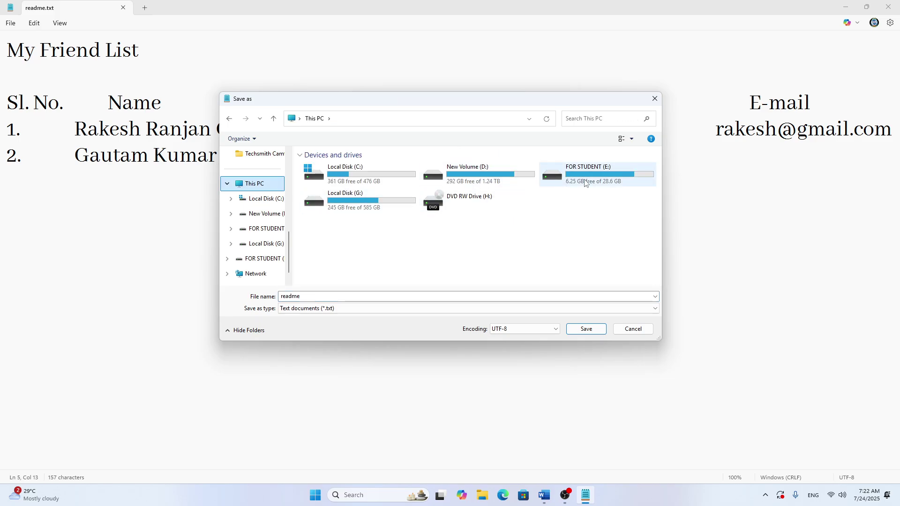
Step: Save it as 'Friend List' in the student subfolder of FOR STUDENT (E:) > STUDENT FORLDERS (2025-2026)
{"action": "double_click", "coordinate": [585, 183]}
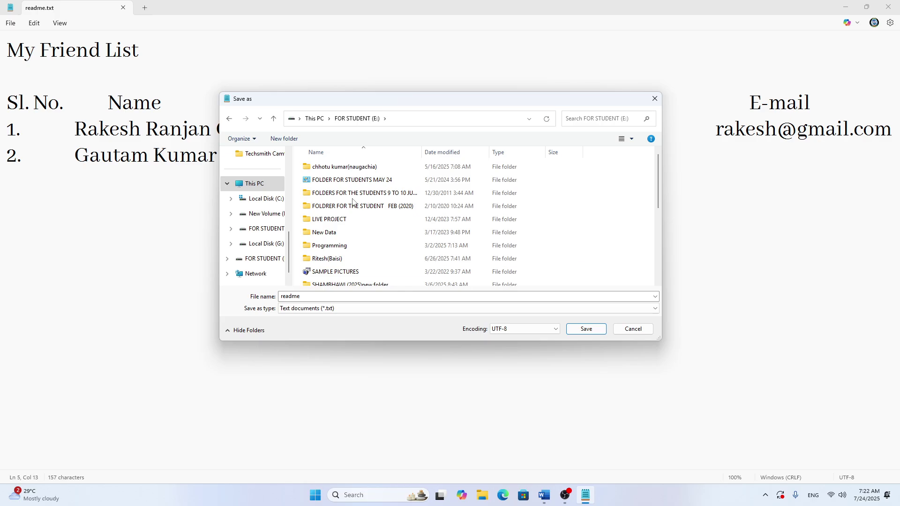
{"action": "scroll", "coordinate": [352, 201], "scroll_direction": "down", "scroll_amount": 3}
{"action": "left_click", "coordinate": [369, 218]}
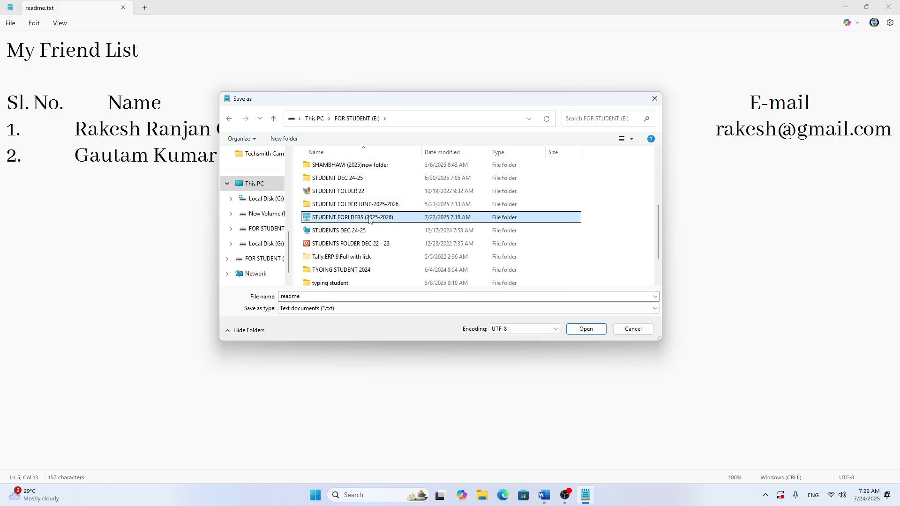
{"action": "double_click", "coordinate": [370, 219]}
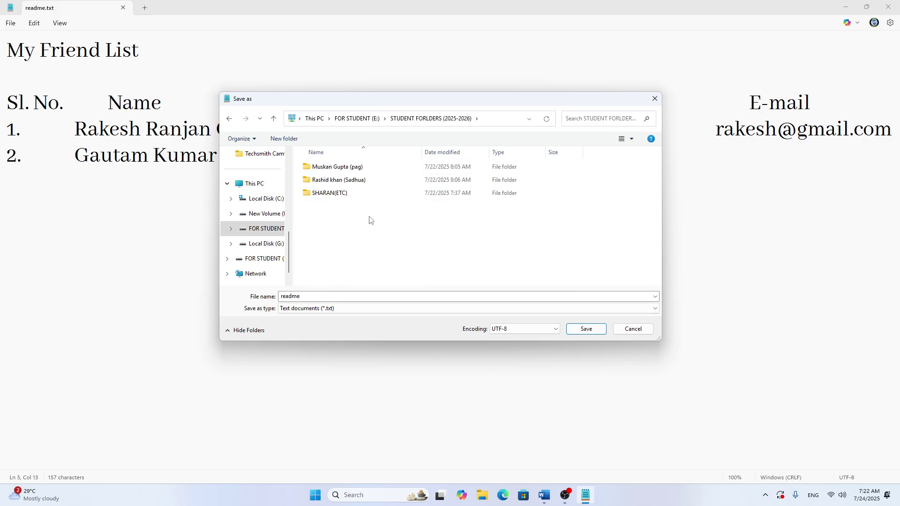
{"action": "double_click", "coordinate": [343, 197]}
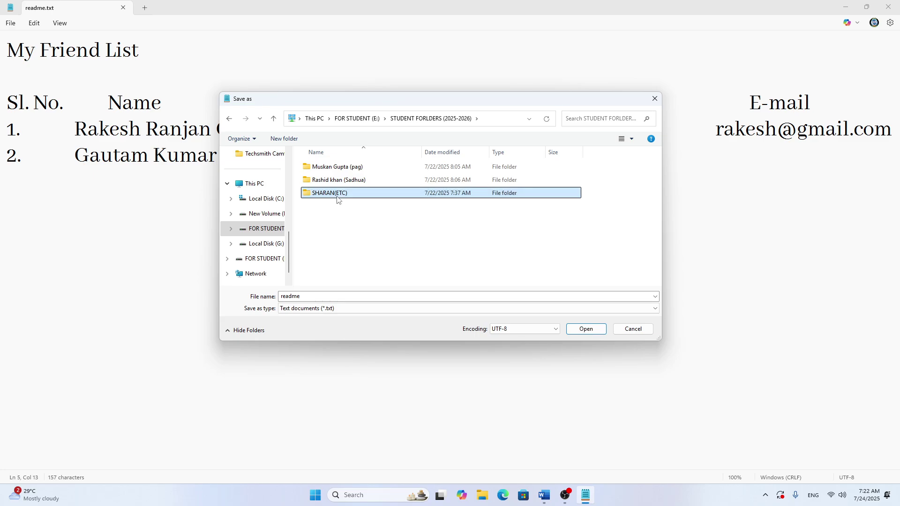
{"action": "left_click", "coordinate": [344, 297]}
{"action": "type", "text": "f"}
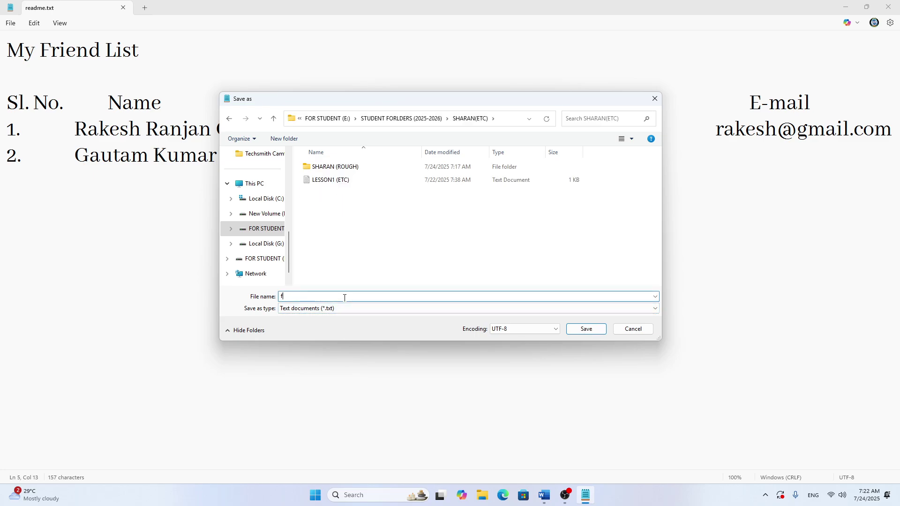
{"action": "type", "text": "Friend List (sharan"}
{"action": "key", "text": "Return"}
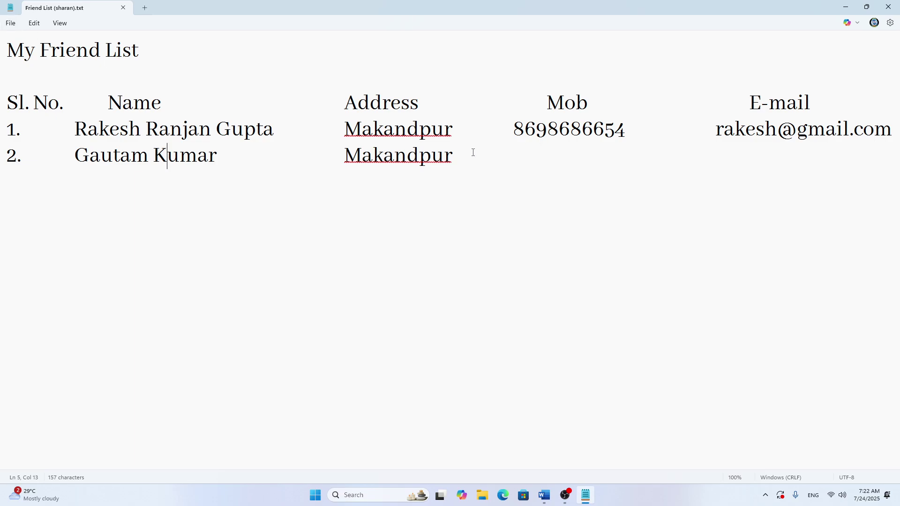
Step: Delete the address from row 2 so only the second friend's name remains
{"action": "left_click_drag", "start_coordinate": [469, 155], "coordinate": [322, 171]}
{"action": "key", "text": "BackSpace"}
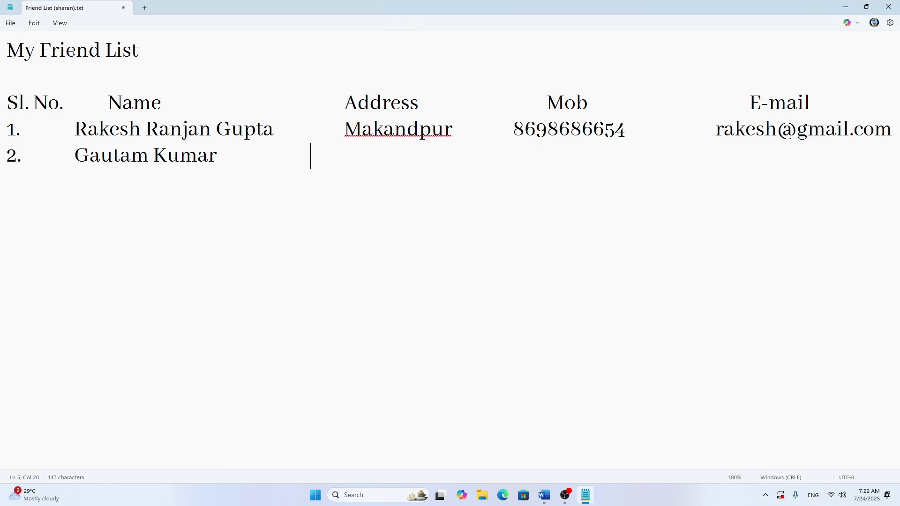
{"action": "left_click", "coordinate": [10, 25]}
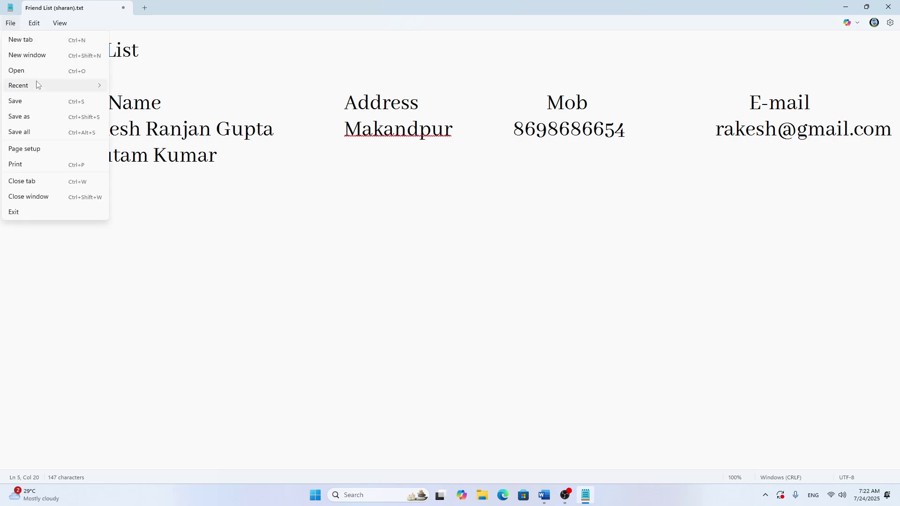
{"action": "mouse_move", "coordinate": [37, 93]}
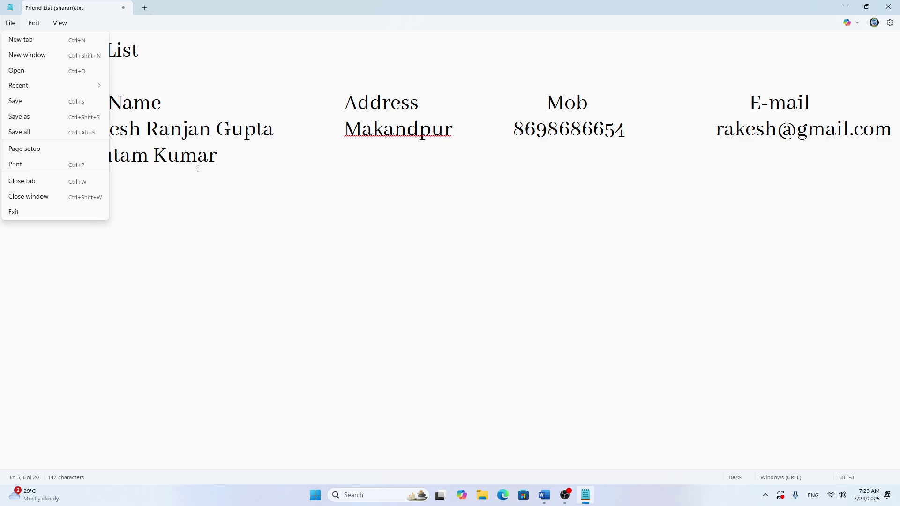
{"action": "left_click", "coordinate": [207, 272]}
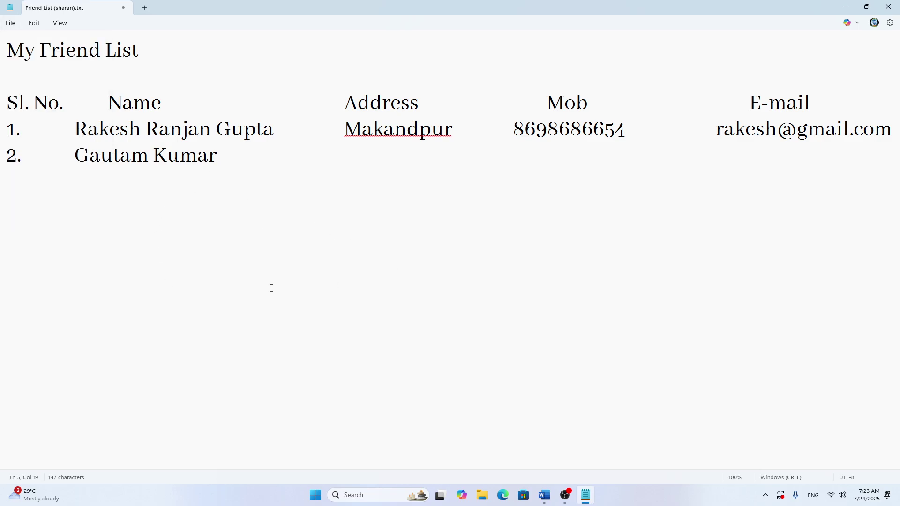
Step: Create two blank documents with Ctrl+N, then close both Untitled tabs again
{"action": "key", "text": "ctrl+n"}
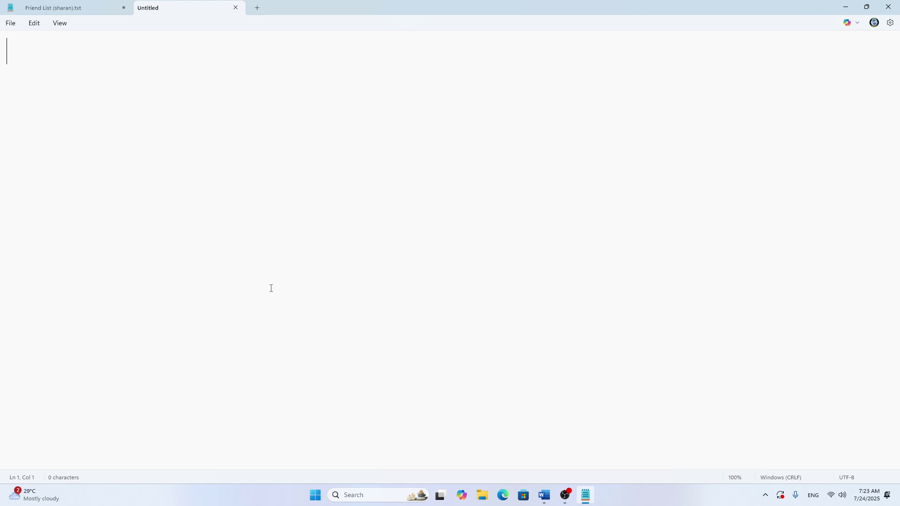
{"action": "key", "text": "ctrl+n"}
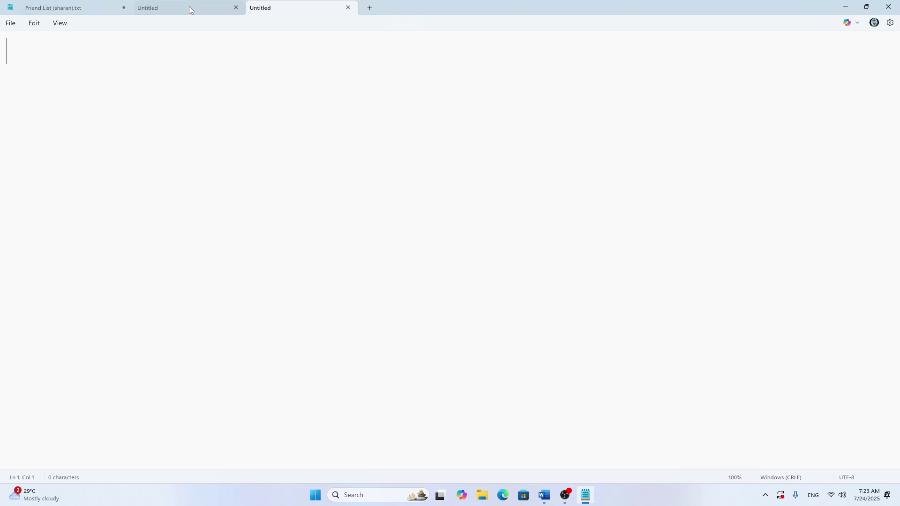
{"action": "left_click", "coordinate": [69, 7]}
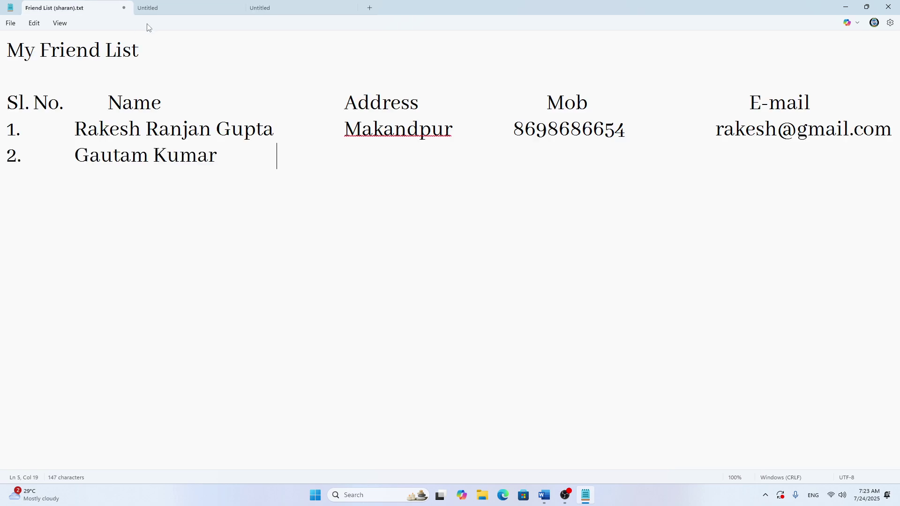
{"action": "left_click", "coordinate": [161, 7]}
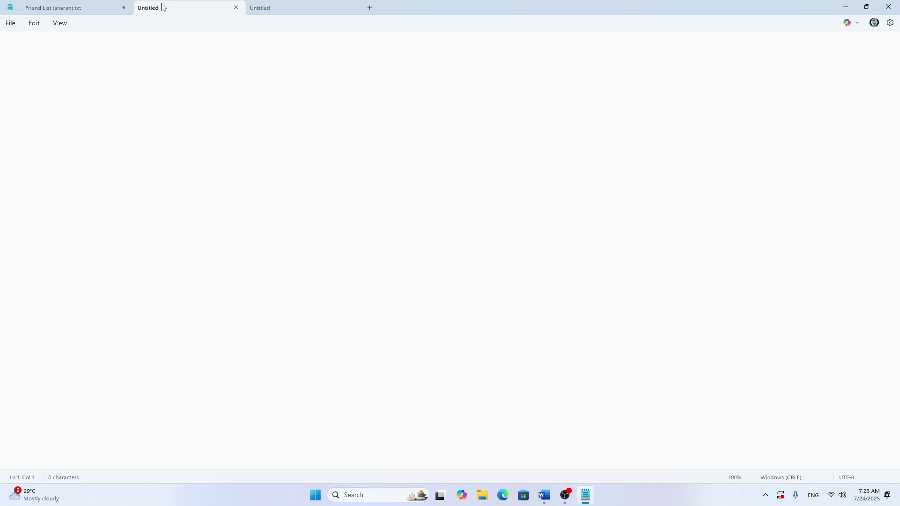
{"action": "left_click", "coordinate": [348, 8]}
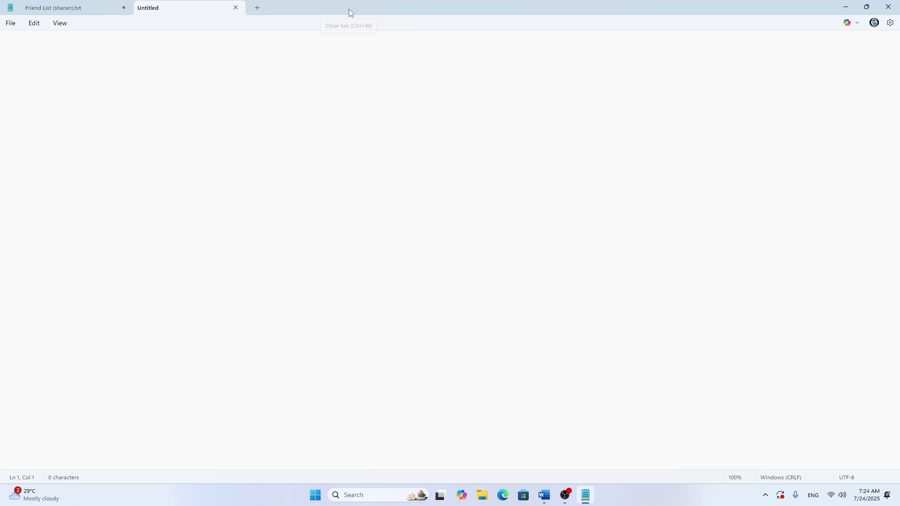
{"action": "left_click", "coordinate": [236, 8]}
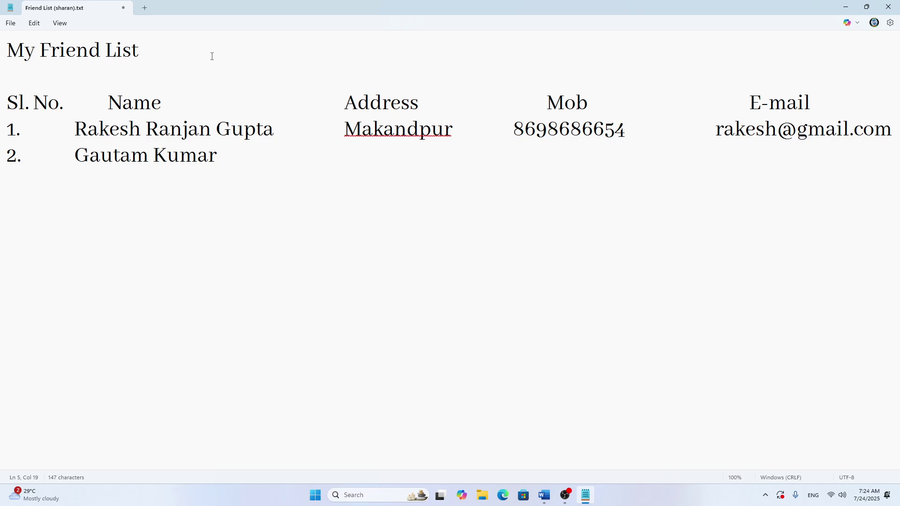
{"action": "left_click", "coordinate": [10, 23]}
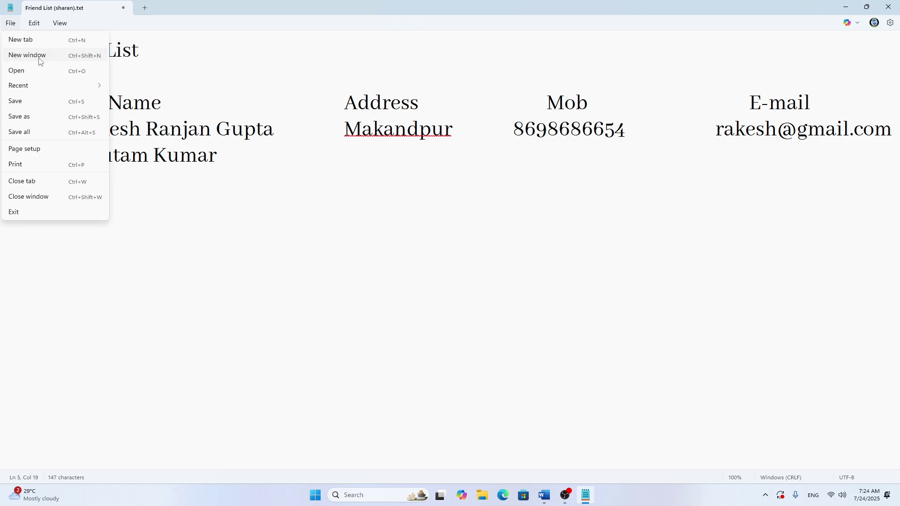
{"action": "left_click", "coordinate": [40, 59]}
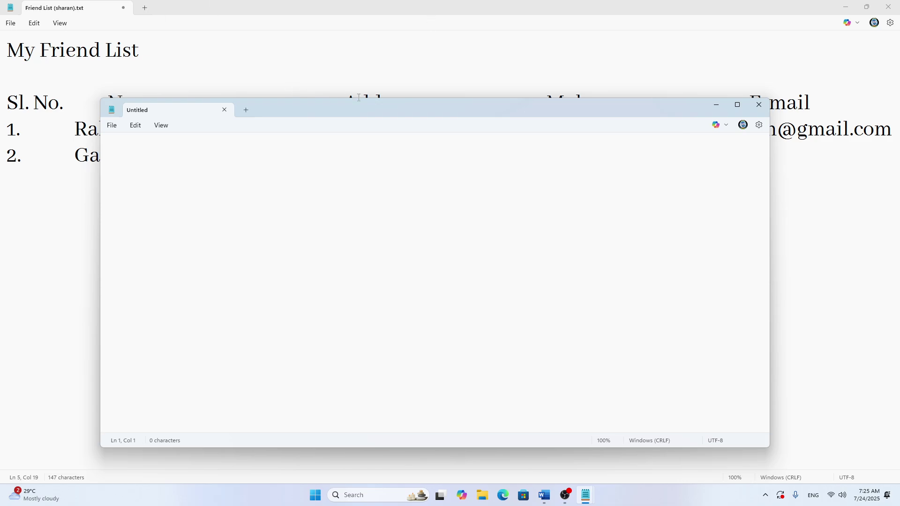
{"action": "left_click_drag", "start_coordinate": [425, 107], "coordinate": [443, 152]}
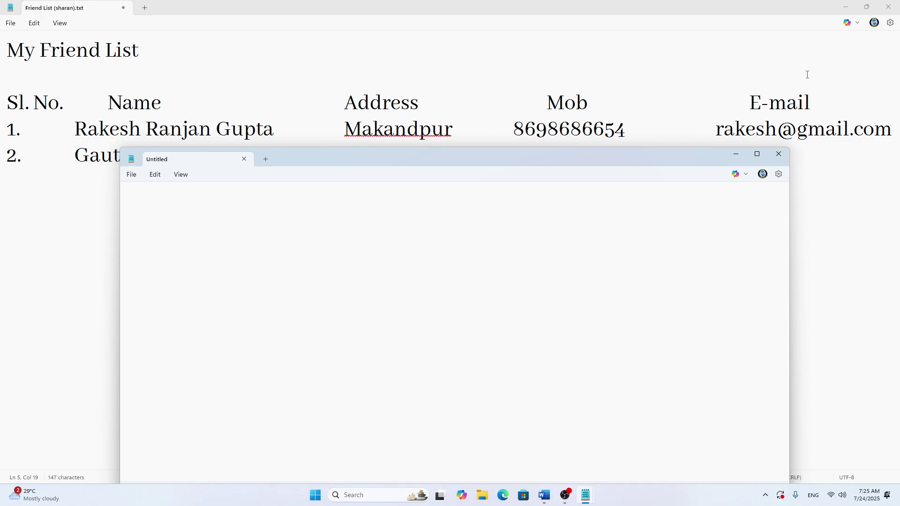
{"action": "left_click", "coordinate": [779, 154]}
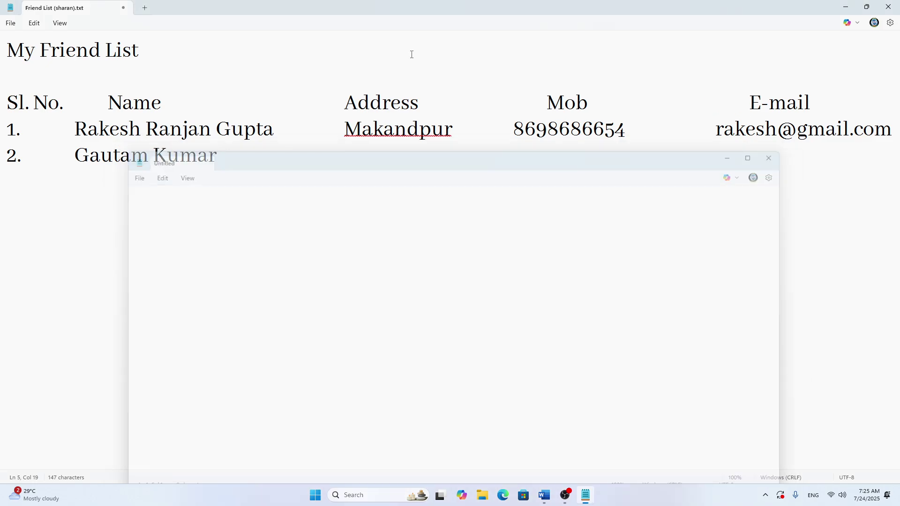
Step: Open the File menu for Friend List document
{"action": "left_click", "coordinate": [11, 24]}
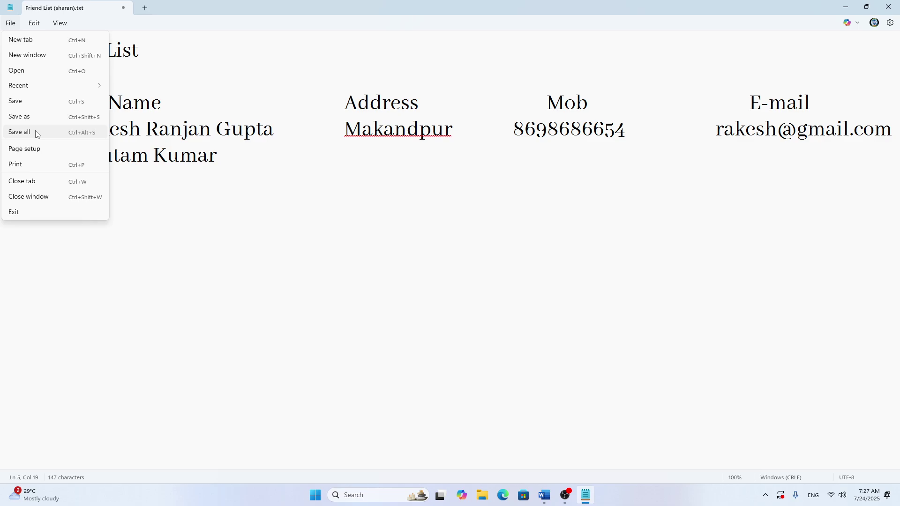
Step: Review the Page setup dialog and close it without changes
{"action": "left_click", "coordinate": [38, 154]}
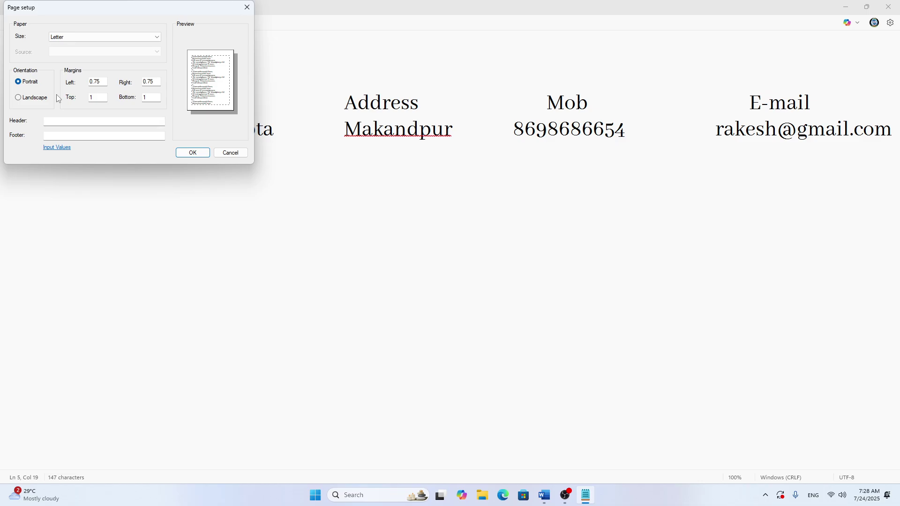
{"action": "left_click", "coordinate": [247, 8]}
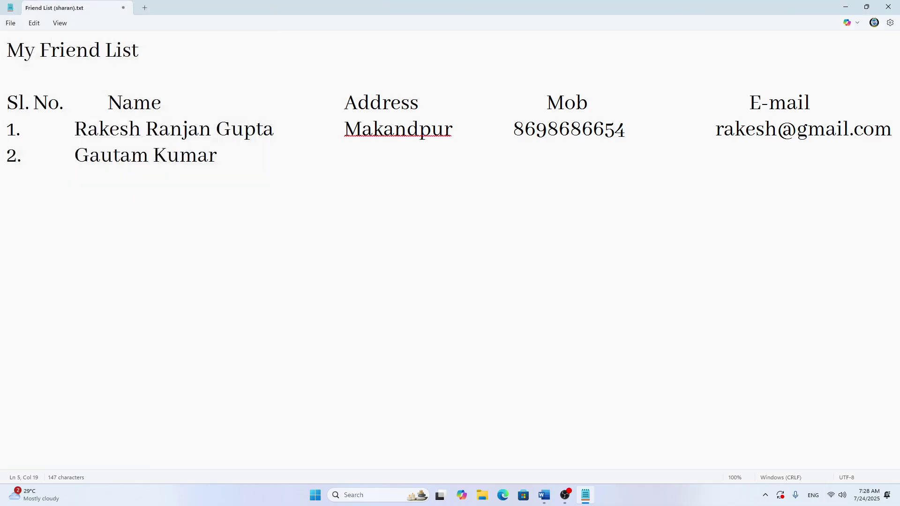
Step: Bring up the Print dialog for the friend list, then close it without printing
{"action": "left_click", "coordinate": [11, 23]}
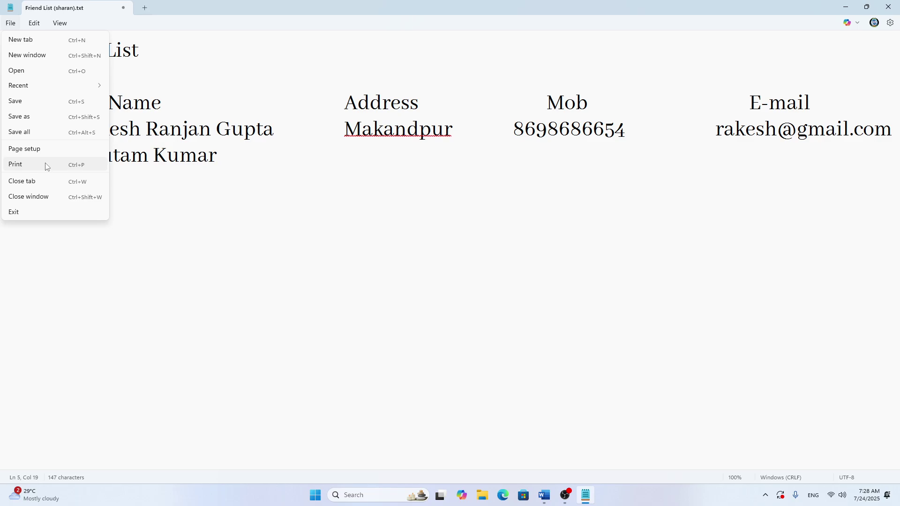
{"action": "left_click", "coordinate": [47, 166]}
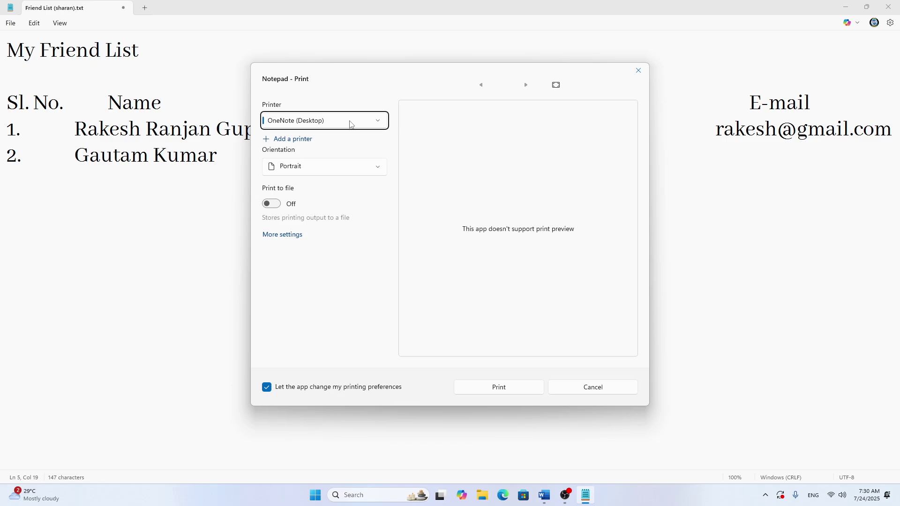
{"action": "left_click", "coordinate": [638, 79]}
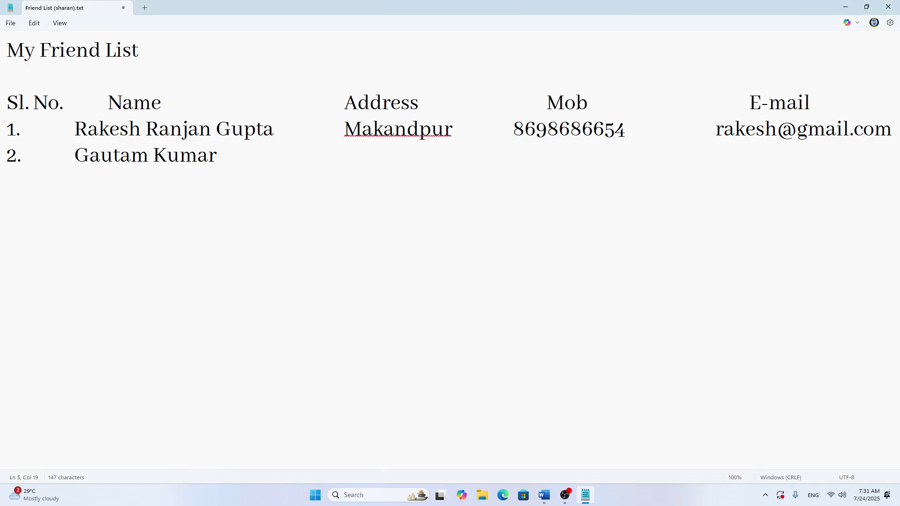
{"action": "left_click", "coordinate": [10, 23]}
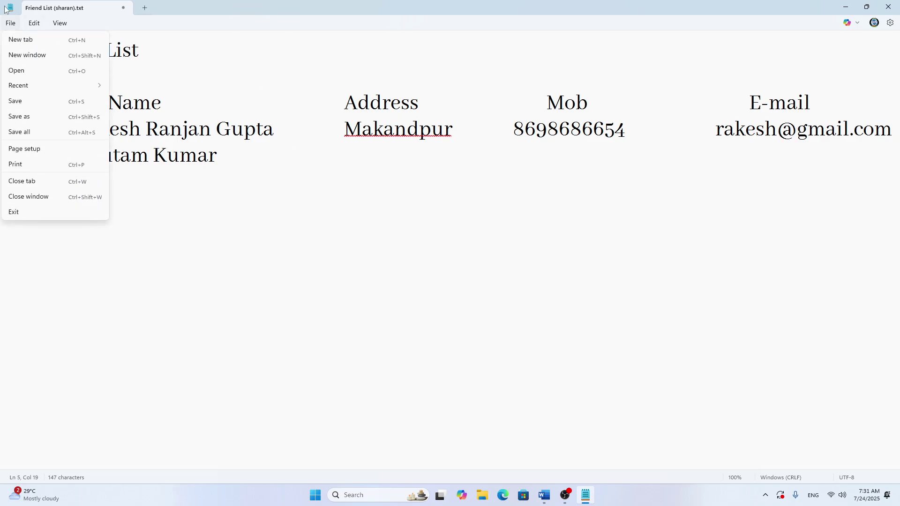
{"action": "left_click", "coordinate": [33, 23]}
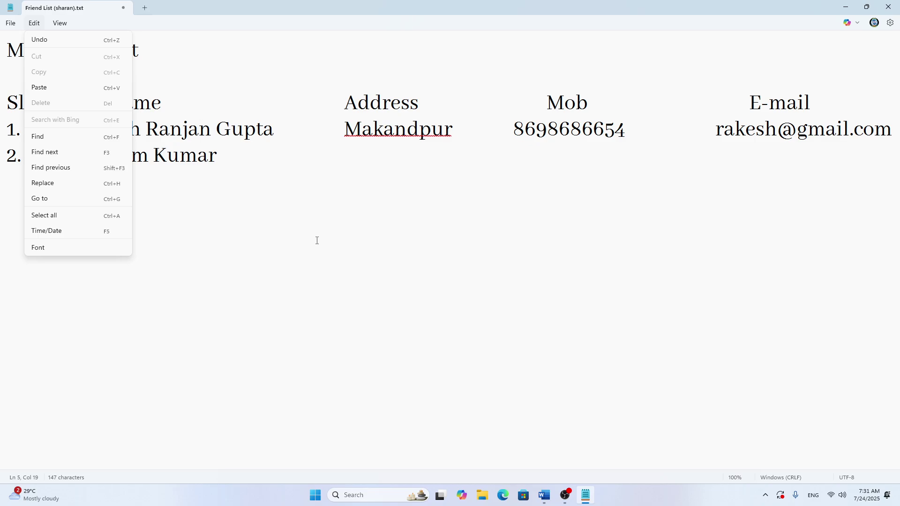
{"action": "left_click", "coordinate": [392, 225]}
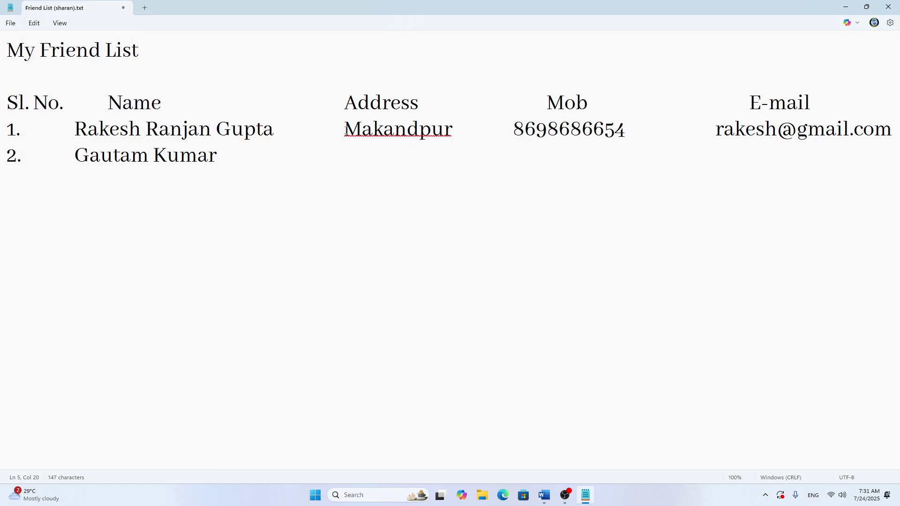
Step: Copy row 1's address, Makandpur, using Edit > Copy
{"action": "left_click_drag", "start_coordinate": [345, 135], "coordinate": [457, 136]}
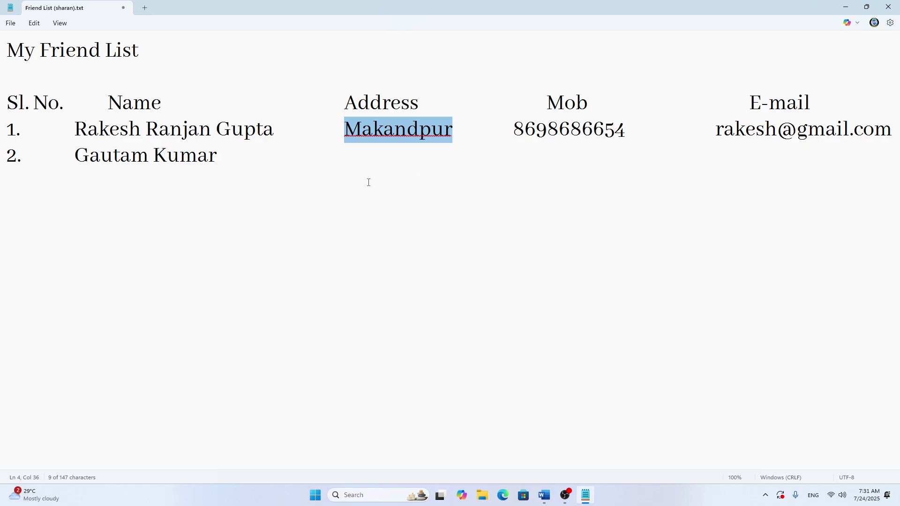
{"action": "left_click", "coordinate": [355, 163]}
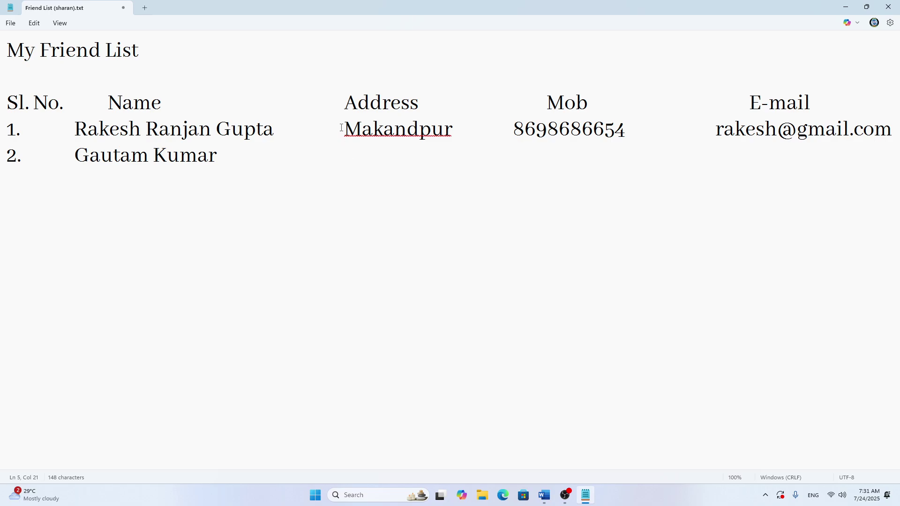
{"action": "left_click_drag", "start_coordinate": [344, 129], "coordinate": [465, 132]}
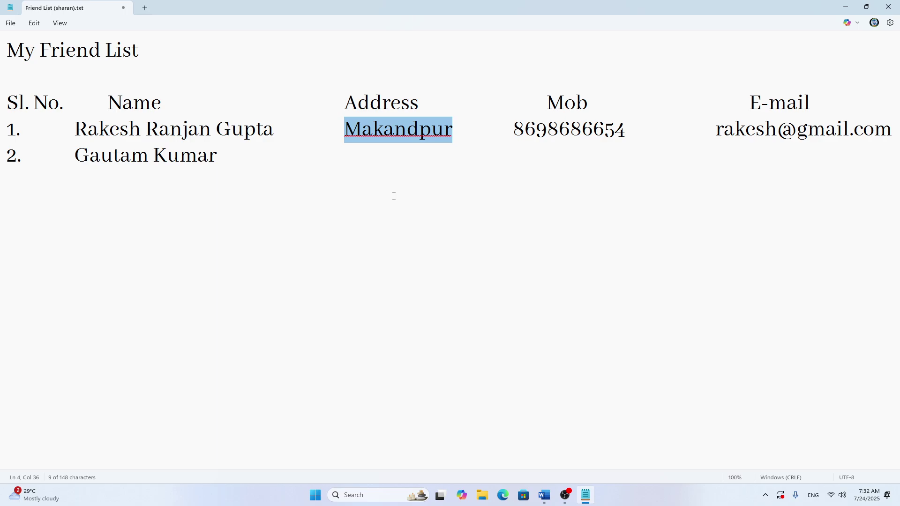
{"action": "right_click", "coordinate": [395, 137]}
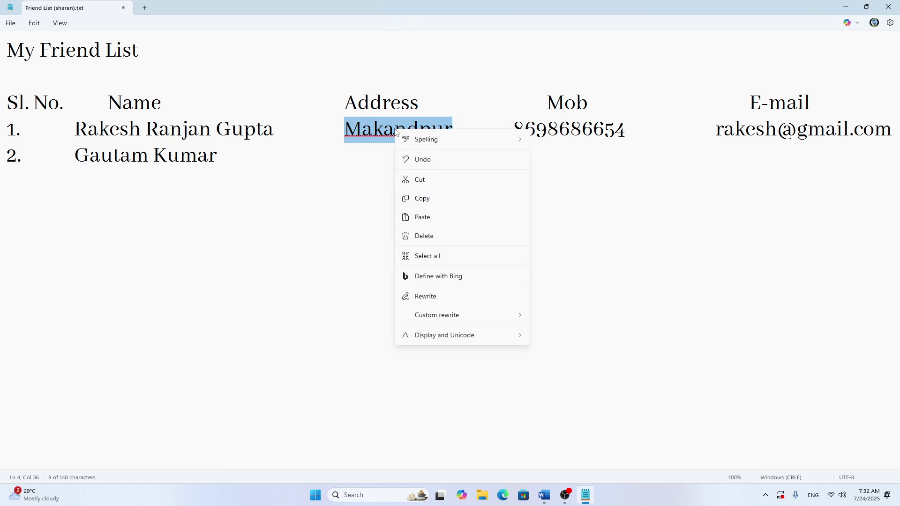
{"action": "left_click", "coordinate": [318, 211]}
{"action": "left_click_drag", "start_coordinate": [345, 131], "coordinate": [478, 132]}
{"action": "left_click", "coordinate": [39, 29]}
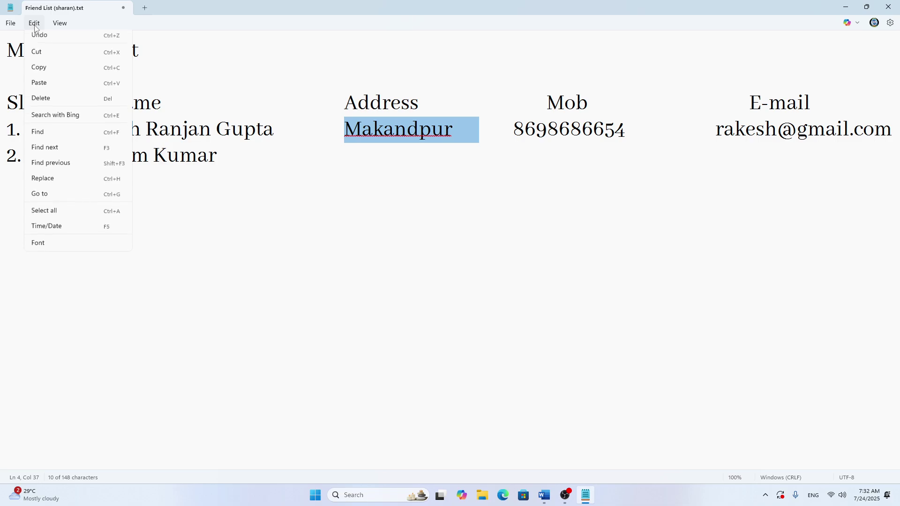
{"action": "left_click", "coordinate": [46, 75]}
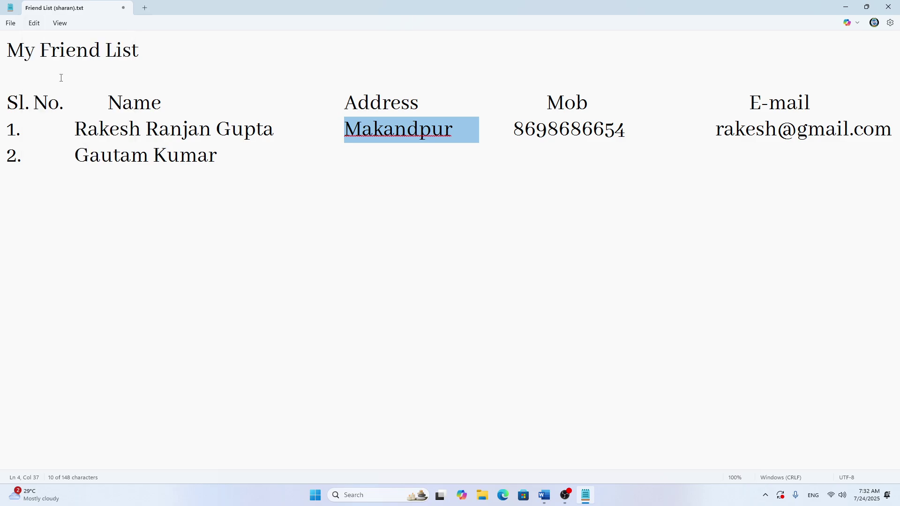
Step: Paste the Makandpur address into row 2's Address column
{"action": "left_click", "coordinate": [354, 163]}
{"action": "key", "text": "ctrl+v"}
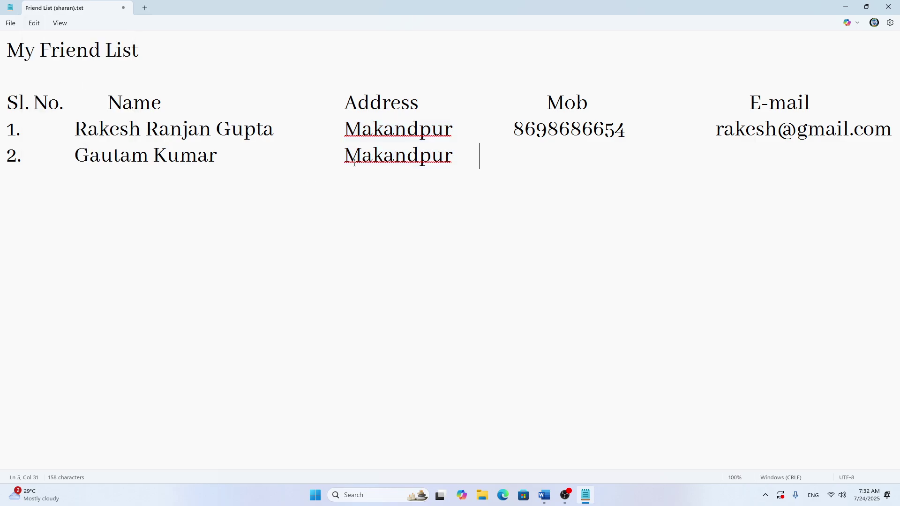
{"action": "right_click", "coordinate": [393, 158]}
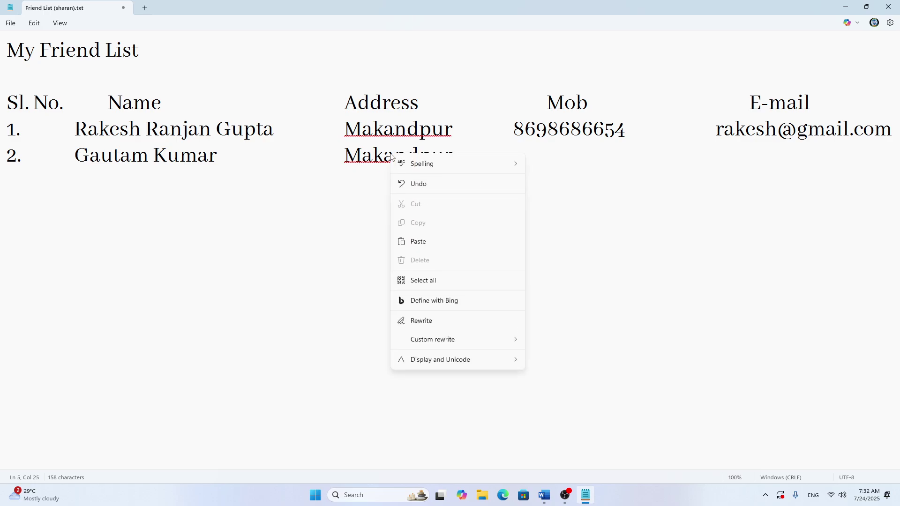
{"action": "left_click", "coordinate": [356, 223]}
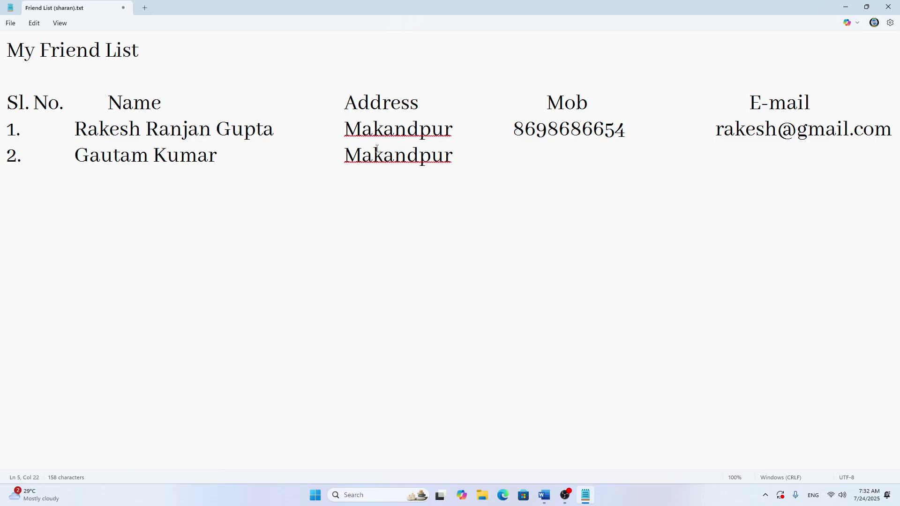
Step: Fill row 2's Mob and E-mail columns with the friend's number and e-mail, then begin row 3
{"action": "left_click", "coordinate": [477, 154]}
{"action": "key", "text": "Tab"}
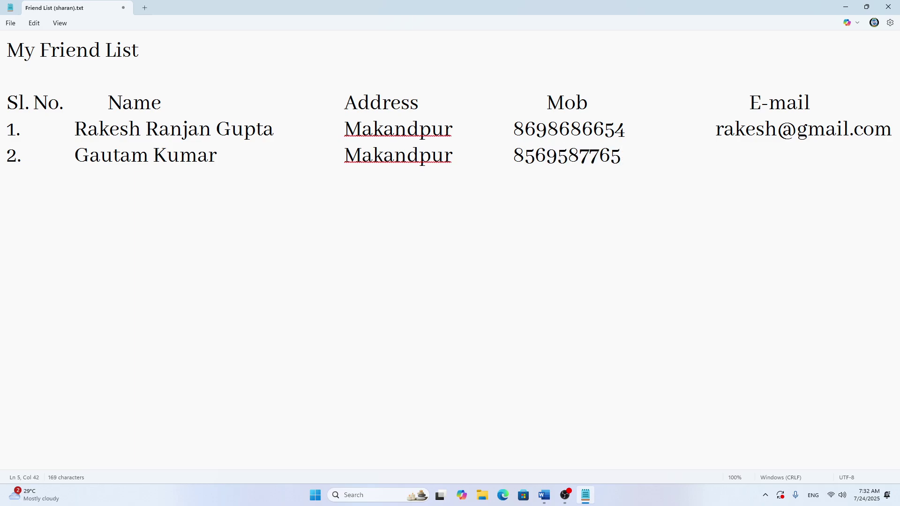
{"action": "key", "text": "Tab"}
{"action": "key", "text": "Tab"}
{"action": "key", "text": "Tab"}
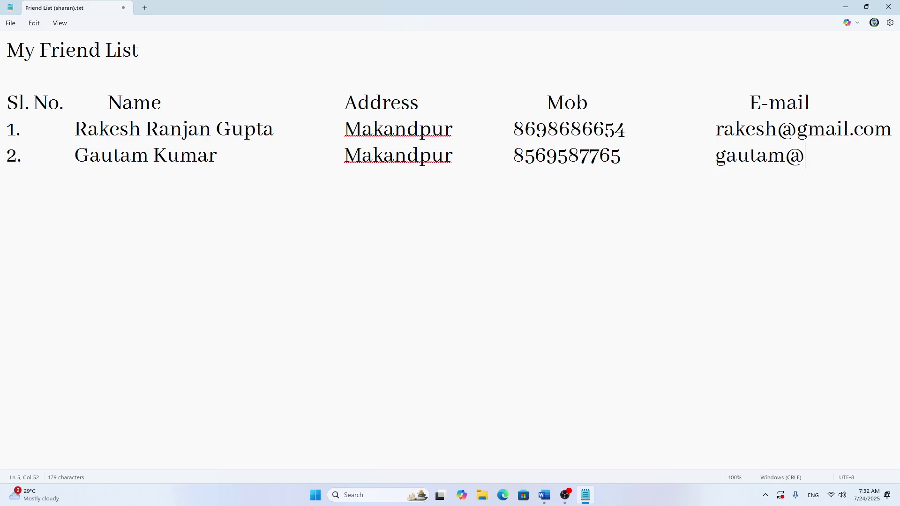
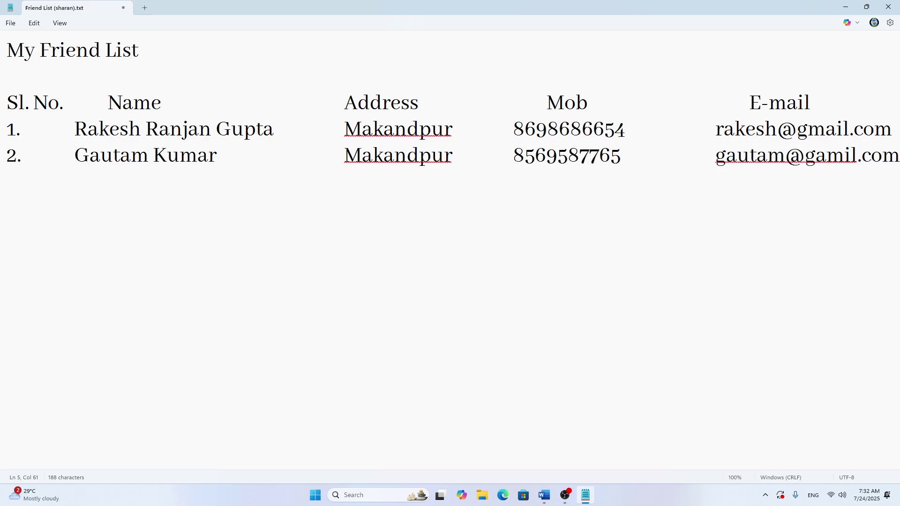
{"action": "type", "text": "l.com"}
{"action": "key", "text": "Return"}
{"action": "type", "text": "3."}
{"action": "left_click", "coordinate": [546, 502]}
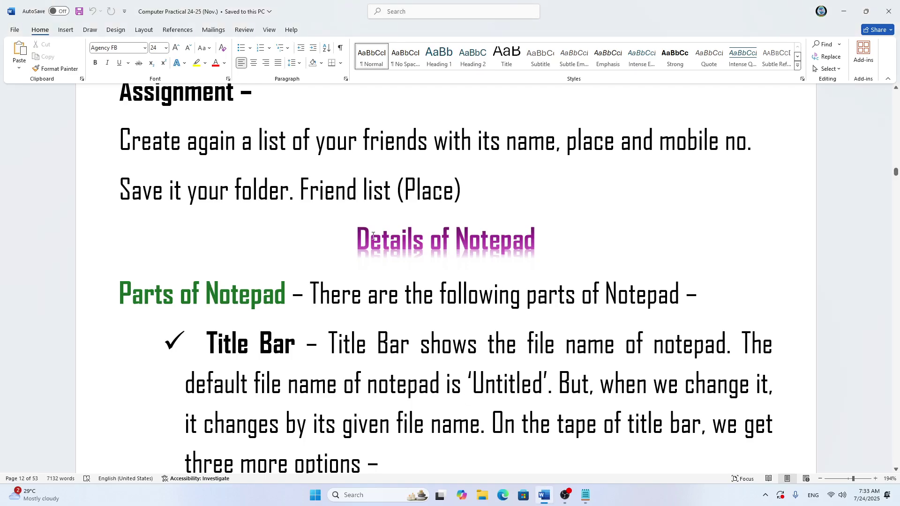
{"action": "scroll", "coordinate": [411, 261], "scroll_direction": "down", "scroll_amount": 2}
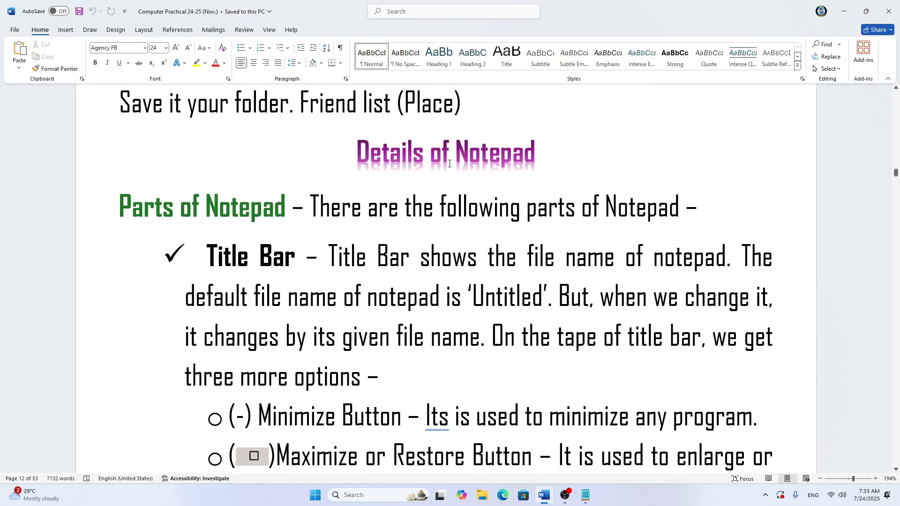
{"action": "scroll", "coordinate": [449, 164], "scroll_direction": "down", "scroll_amount": 1}
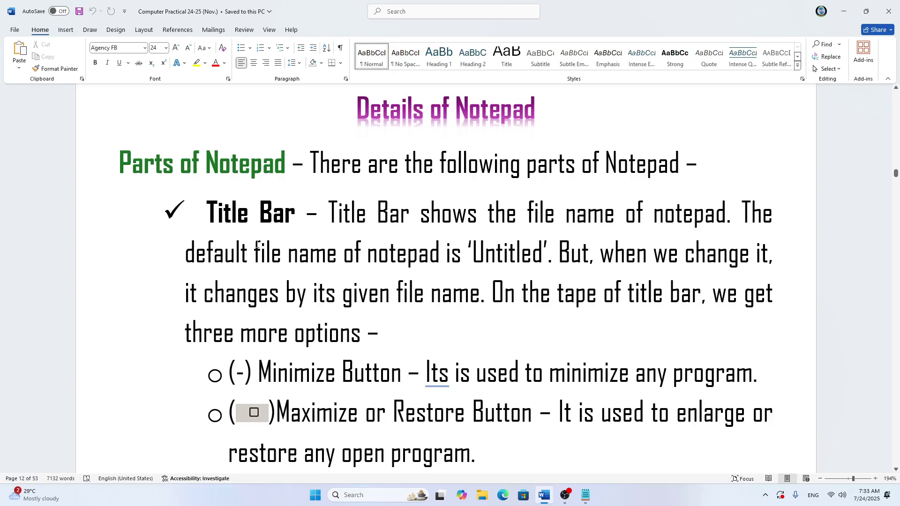
{"action": "scroll", "coordinate": [257, 229], "scroll_direction": "down", "scroll_amount": 9}
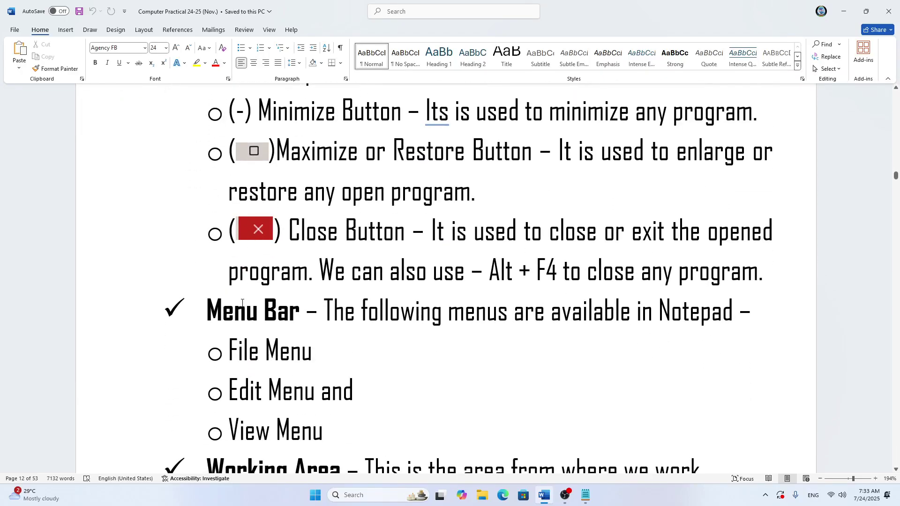
{"action": "scroll", "coordinate": [253, 303], "scroll_direction": "down", "scroll_amount": 1}
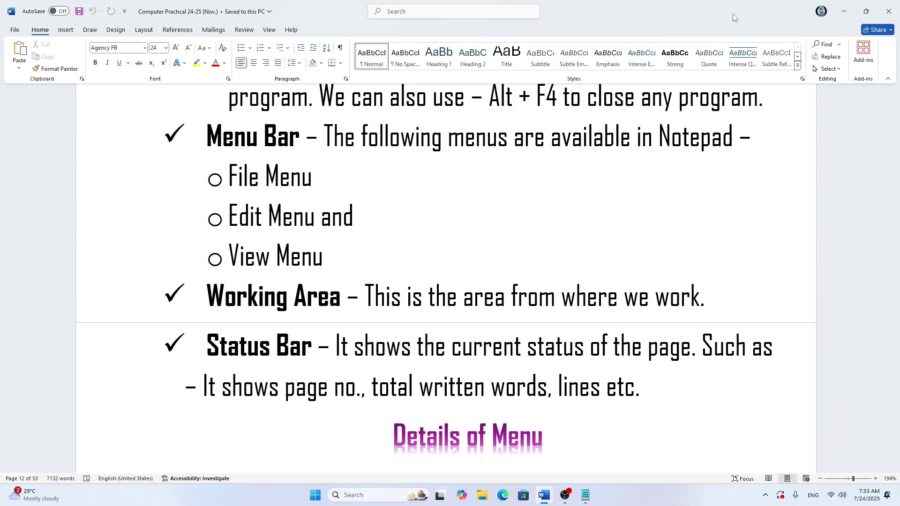
{"action": "left_click", "coordinate": [844, 12]}
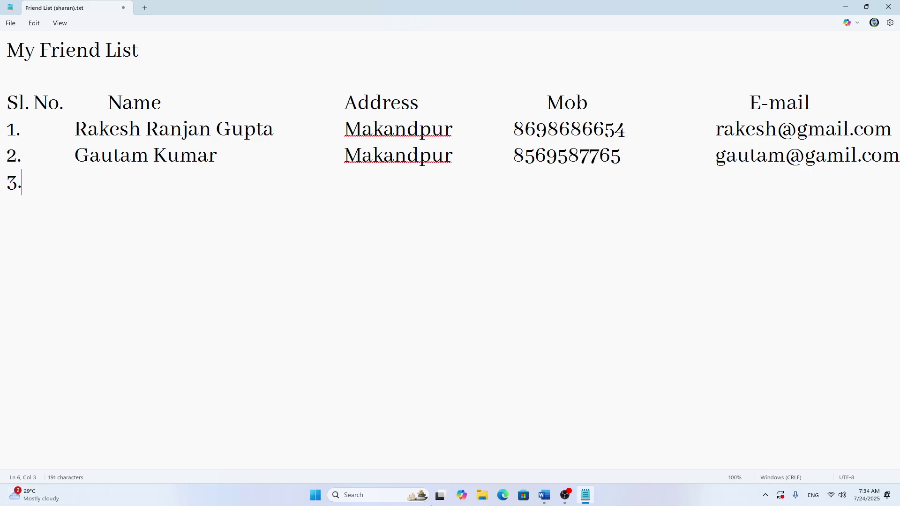
{"action": "left_click", "coordinate": [545, 500]}
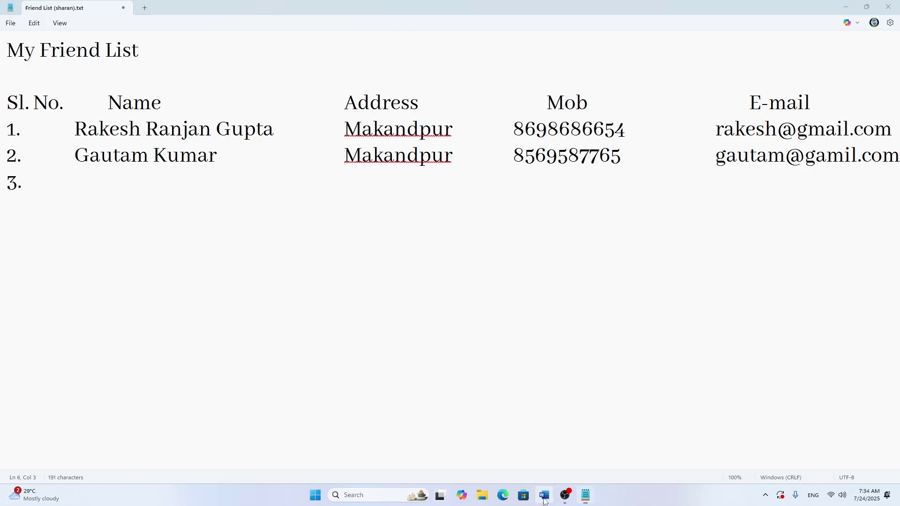
{"action": "scroll", "coordinate": [321, 265], "scroll_direction": "up", "scroll_amount": 10}
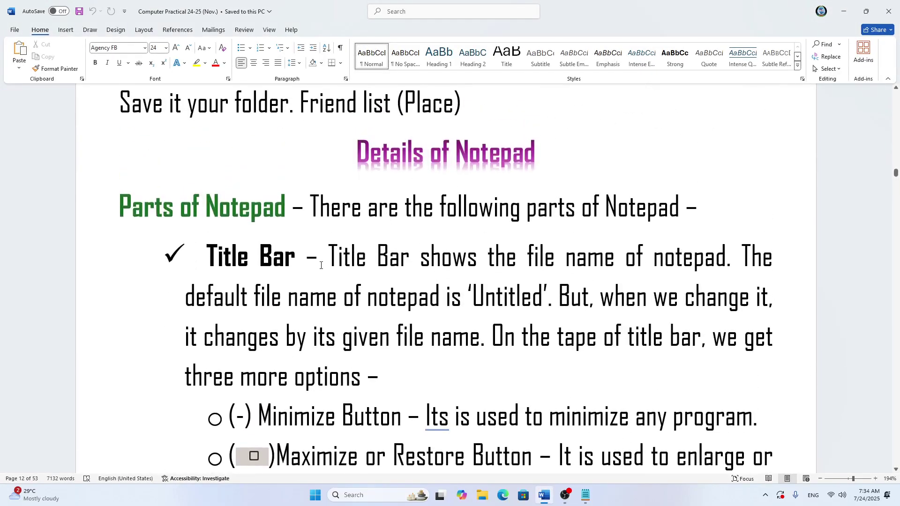
Step: Scroll through the Word Title Bar and Menu Bar notes, then switch back to Notepad
{"action": "scroll", "coordinate": [321, 266], "scroll_direction": "down", "scroll_amount": 10}
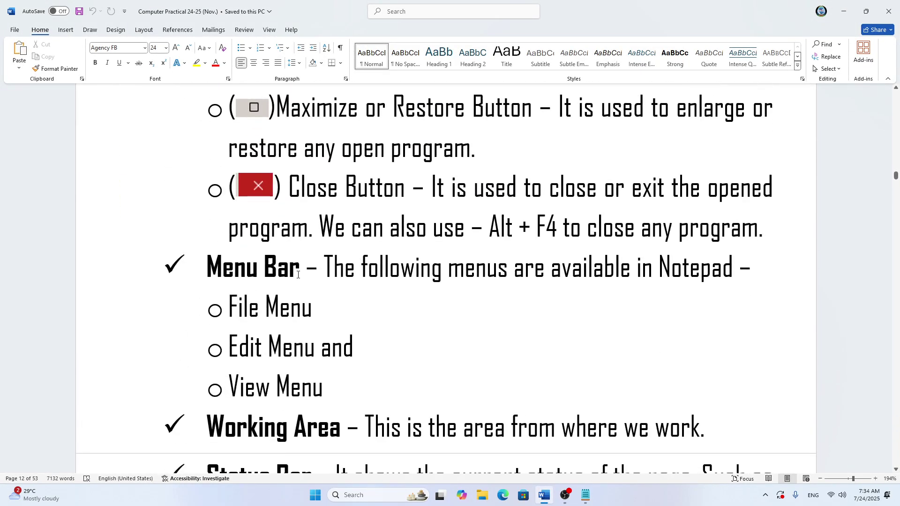
{"action": "scroll", "coordinate": [297, 275], "scroll_direction": "down", "scroll_amount": 3}
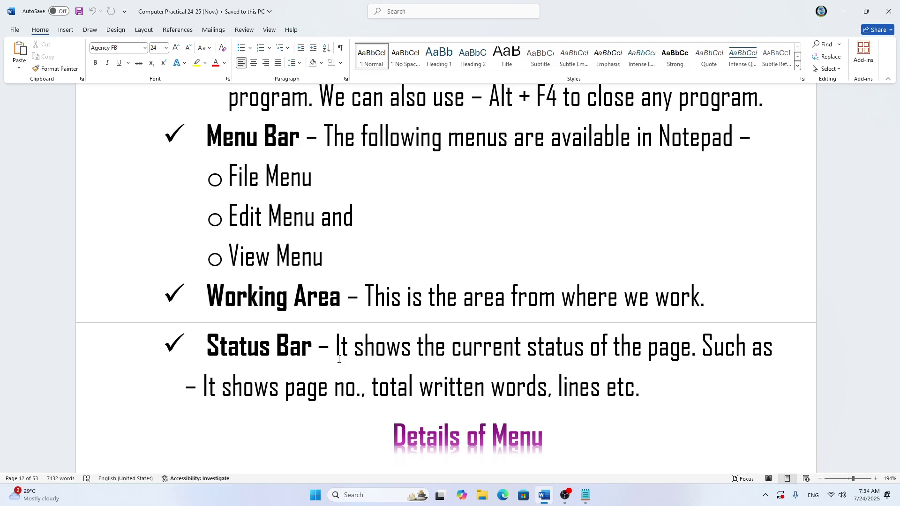
{"action": "scroll", "coordinate": [339, 359], "scroll_direction": "up", "scroll_amount": 8}
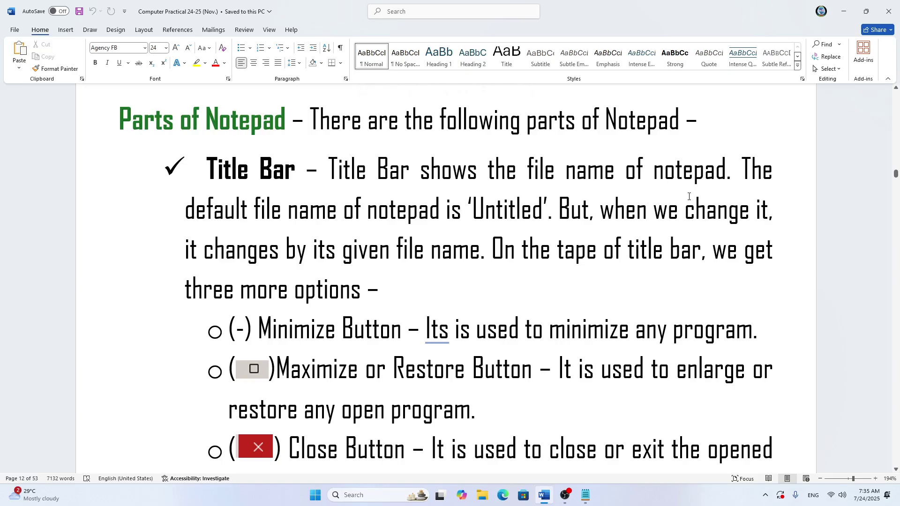
{"action": "left_click", "coordinate": [586, 495]}
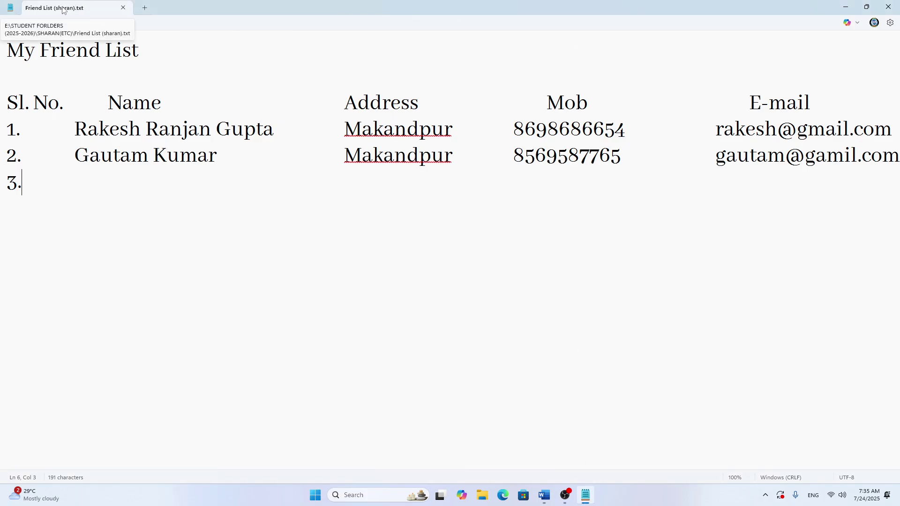
Step: Minimize the Notepad friend list and Word, then restore both from the taskbar with Word's notes in front
{"action": "left_click", "coordinate": [844, 11]}
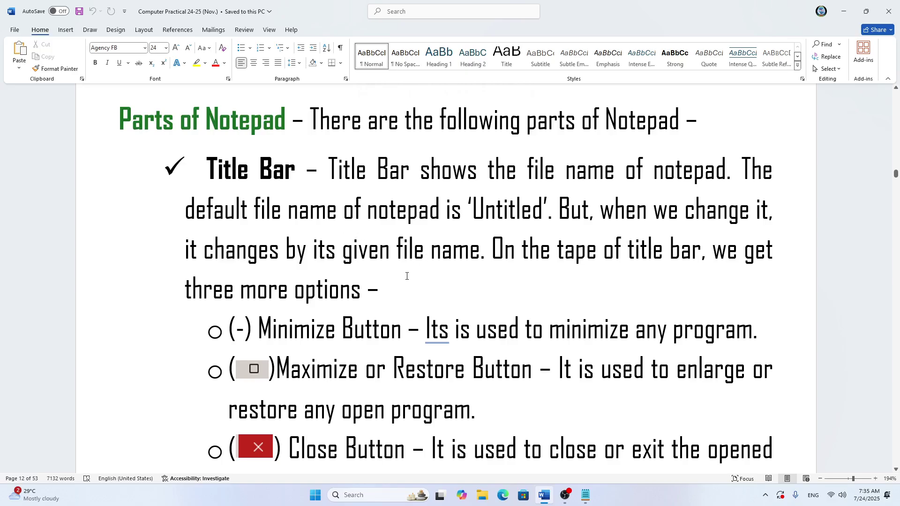
{"action": "left_click", "coordinate": [844, 11]}
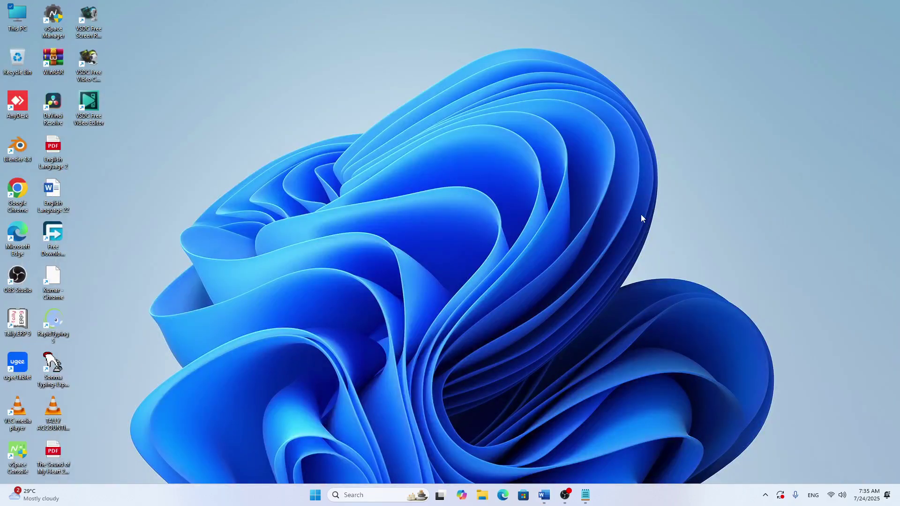
{"action": "left_click", "coordinate": [586, 495]}
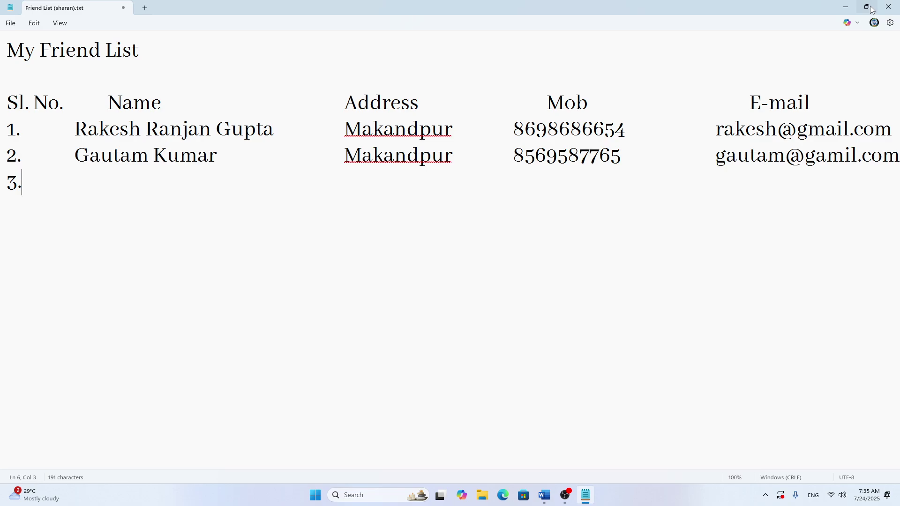
{"action": "mouse_move", "coordinate": [873, 10]}
{"action": "left_click", "coordinate": [592, 499]}
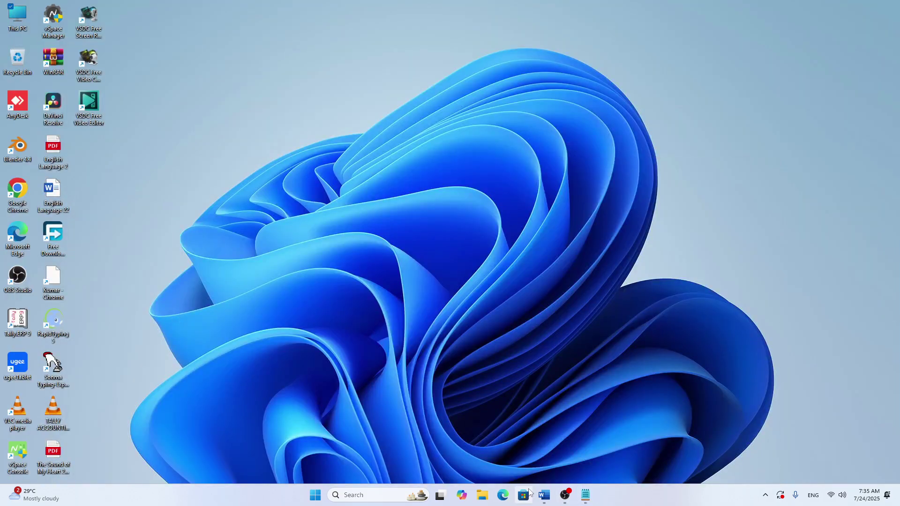
{"action": "left_click", "coordinate": [586, 497]}
{"action": "left_click", "coordinate": [543, 495]}
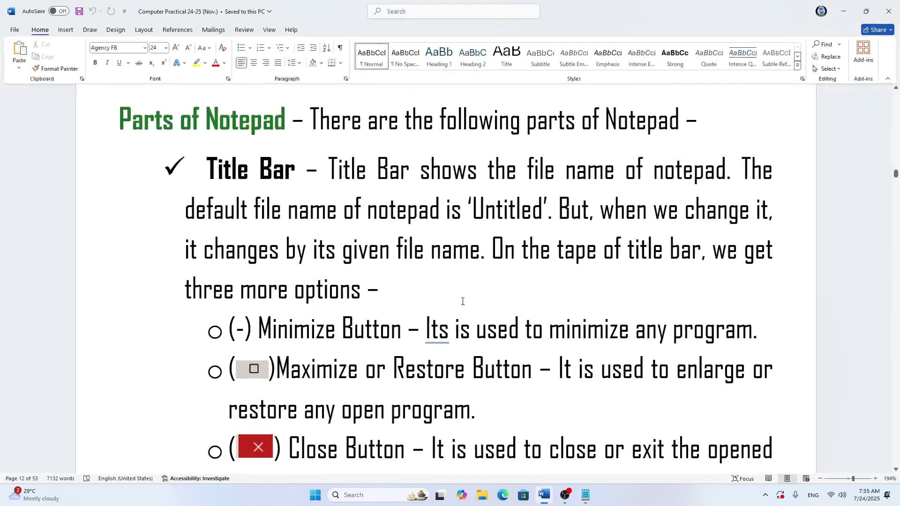
Step: Delete the extra 's' from 'Its' in the Minimize Button line and save the Word notes with Ctrl+S
{"action": "scroll", "coordinate": [356, 297], "scroll_direction": "down", "scroll_amount": 2}
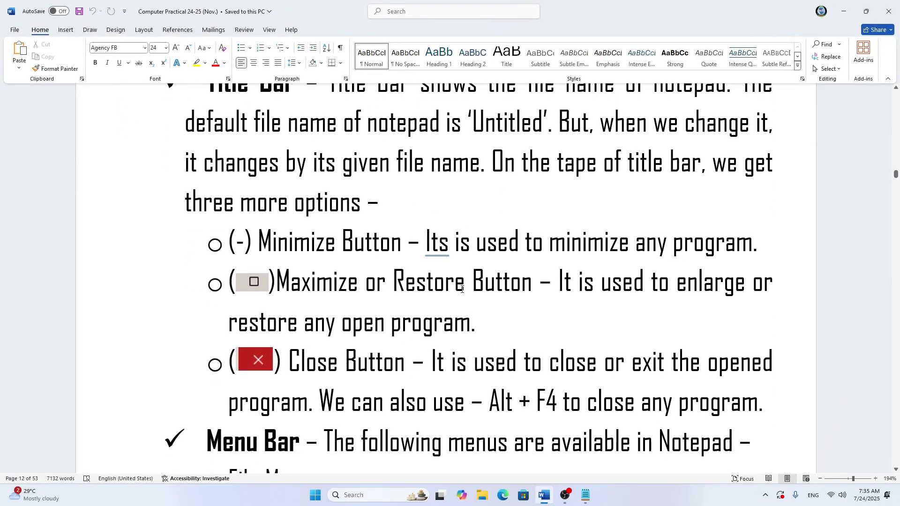
{"action": "scroll", "coordinate": [320, 338], "scroll_direction": "down", "scroll_amount": 2}
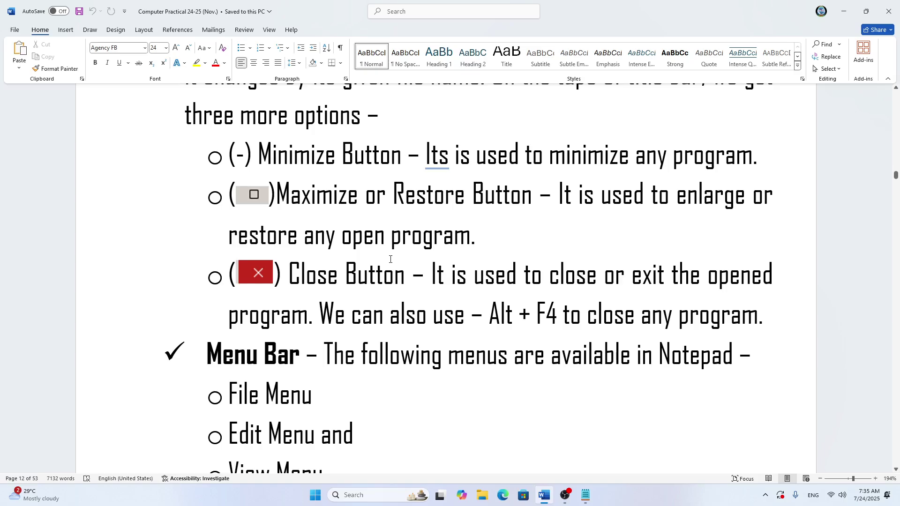
{"action": "scroll", "coordinate": [391, 260], "scroll_direction": "up", "scroll_amount": 1}
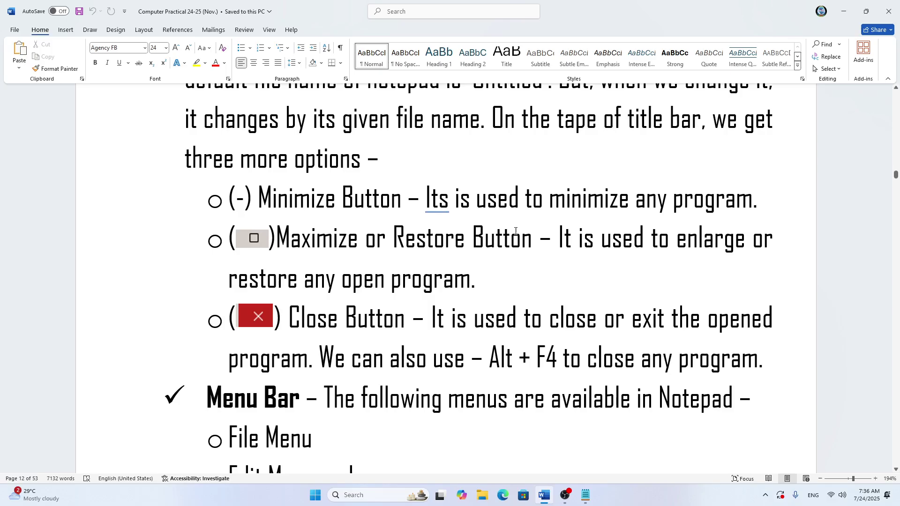
{"action": "left_click", "coordinate": [446, 204]}
{"action": "key", "text": "BackSpace"}
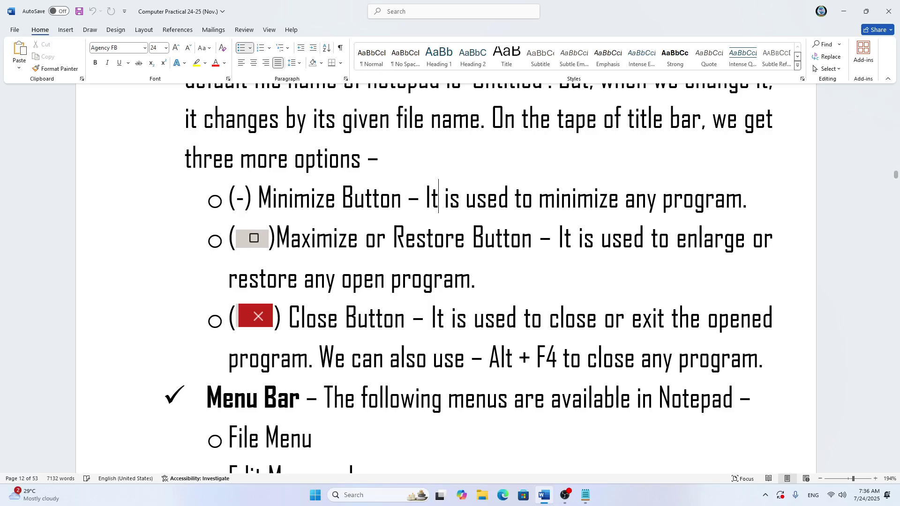
{"action": "key", "text": "ctrl+s"}
{"action": "left_click", "coordinate": [585, 495]}
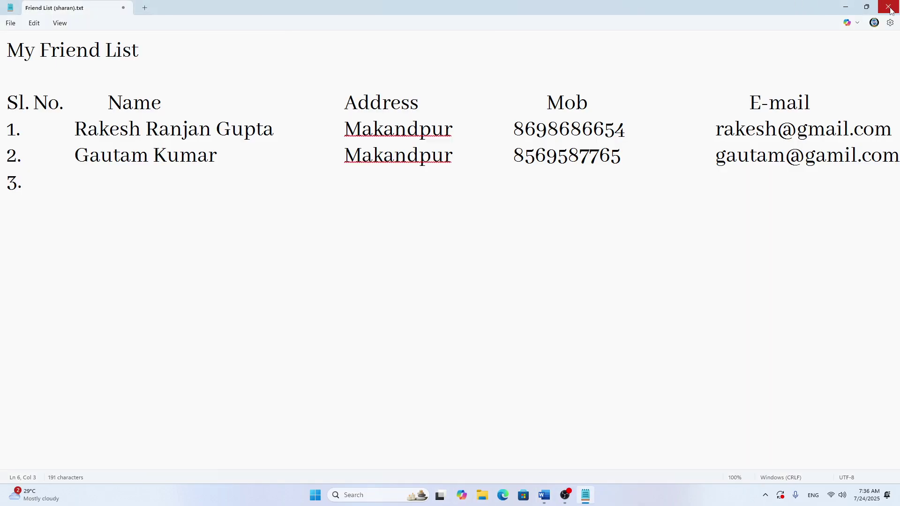
{"action": "left_click", "coordinate": [867, 7]}
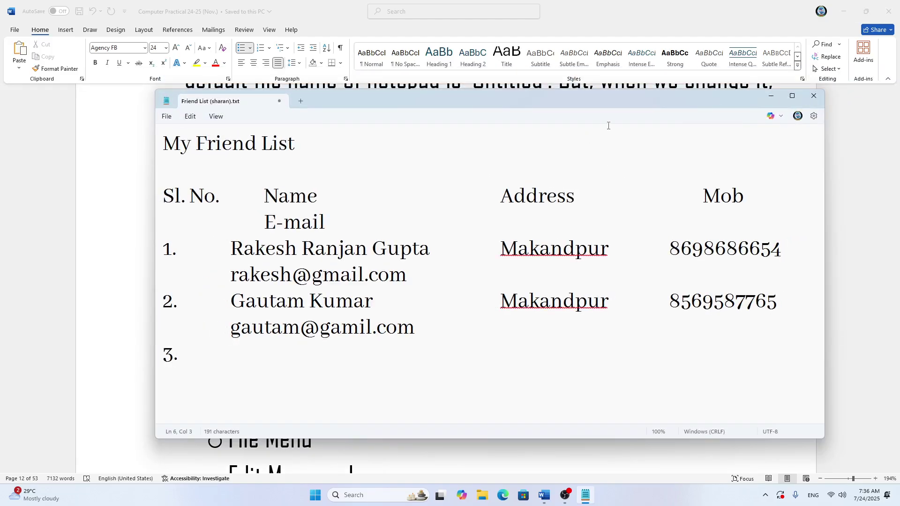
{"action": "left_click", "coordinate": [792, 96]}
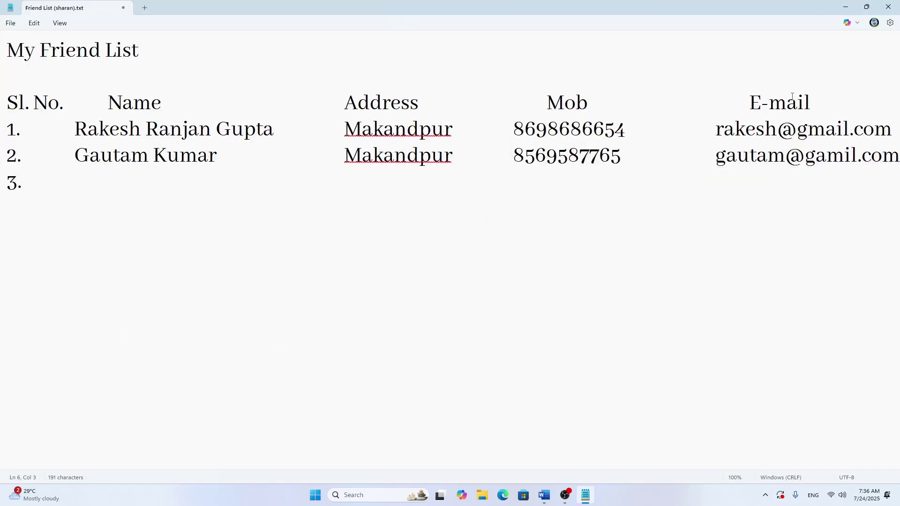
{"action": "left_click", "coordinate": [846, 11]}
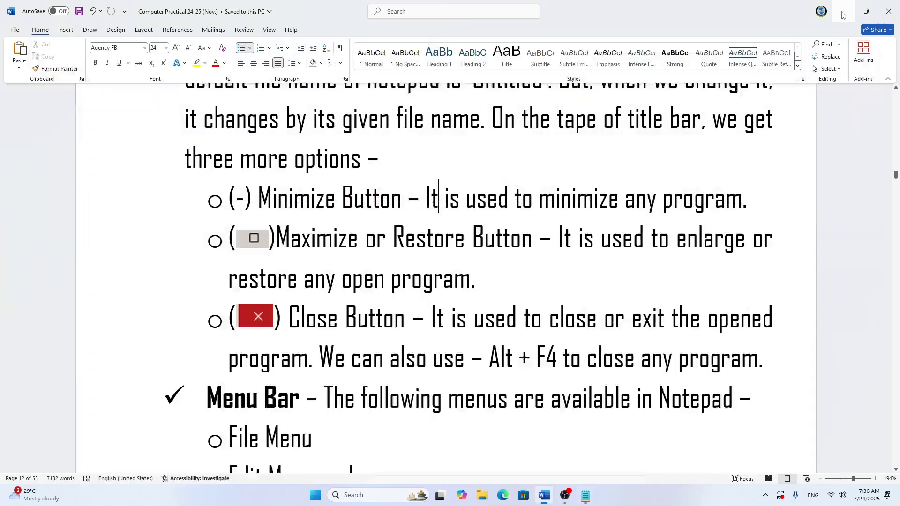
{"action": "left_click", "coordinate": [587, 496]}
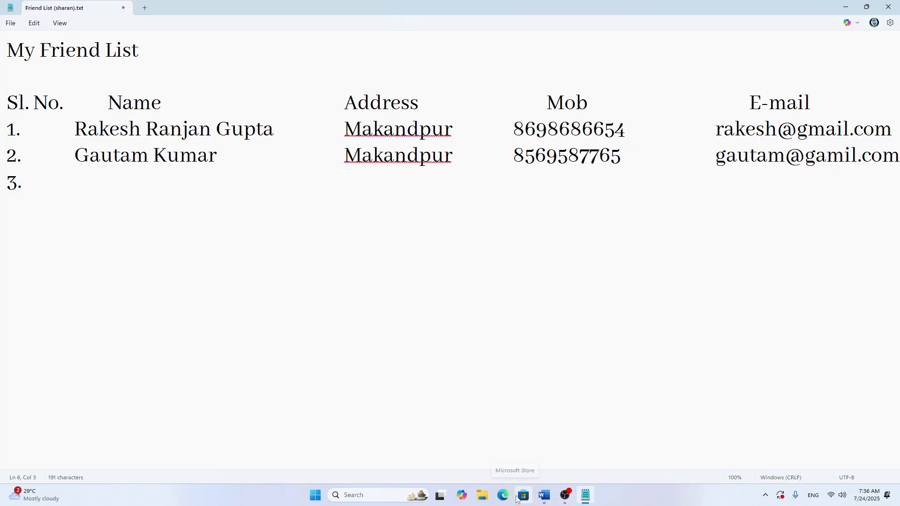
{"action": "left_click", "coordinate": [544, 496]}
{"action": "scroll", "coordinate": [530, 333], "scroll_direction": "down", "scroll_amount": 3}
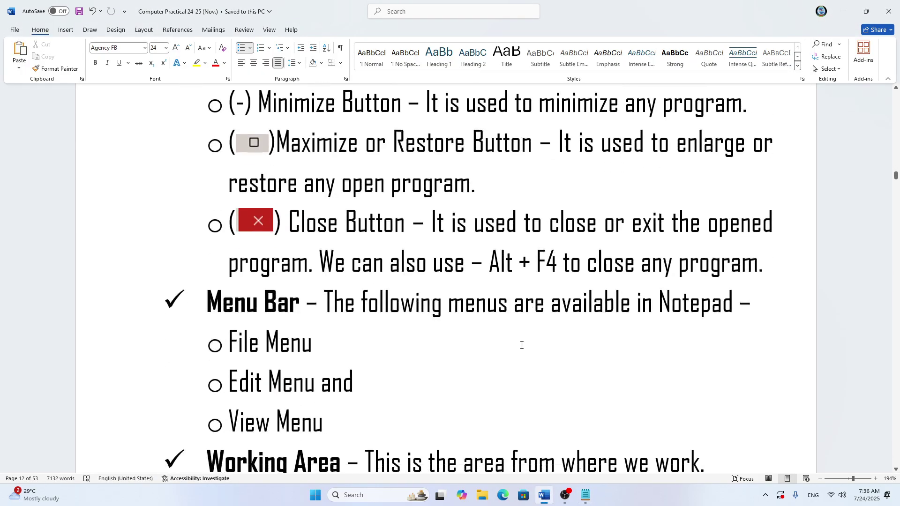
{"action": "scroll", "coordinate": [483, 220], "scroll_direction": "down", "scroll_amount": 2}
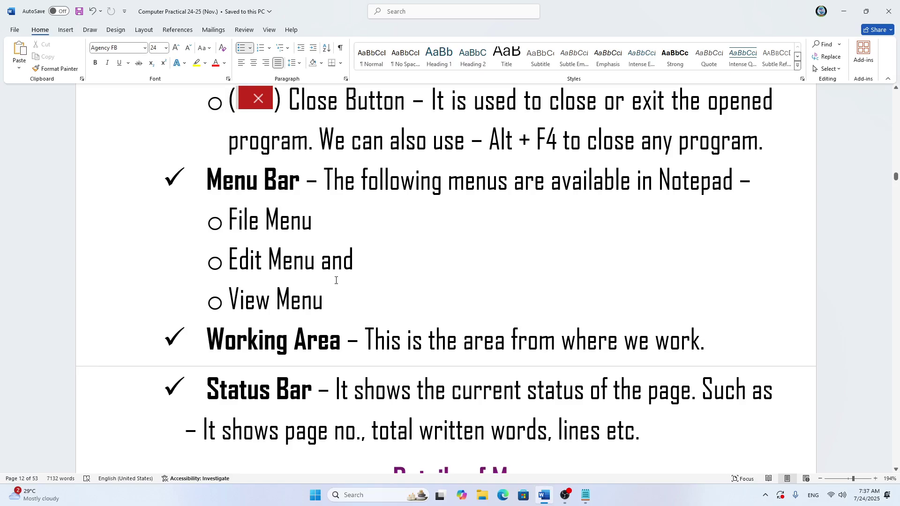
{"action": "scroll", "coordinate": [351, 321], "scroll_direction": "down", "scroll_amount": 5}
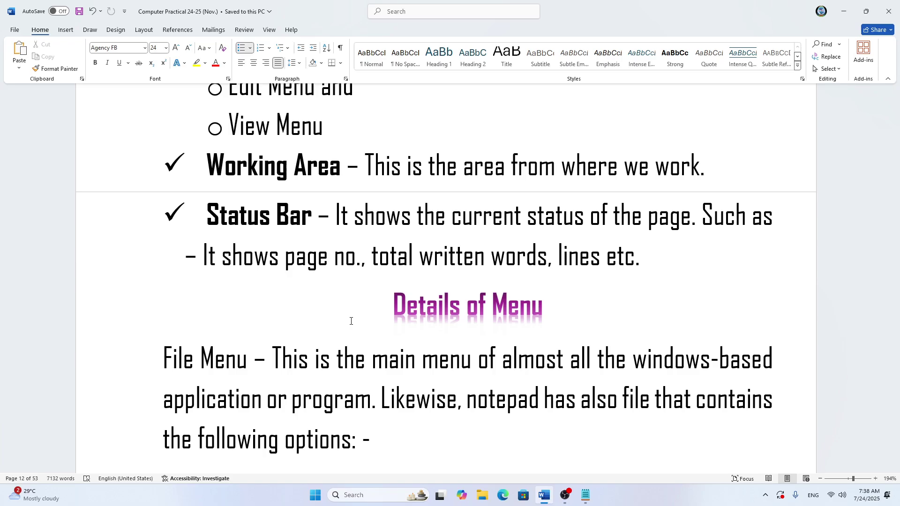
{"action": "scroll", "coordinate": [351, 321], "scroll_direction": "up", "scroll_amount": 5}
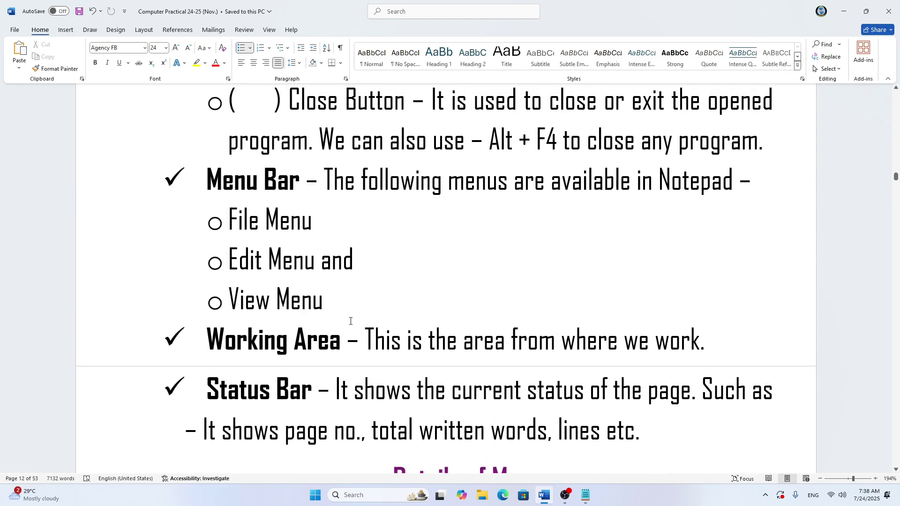